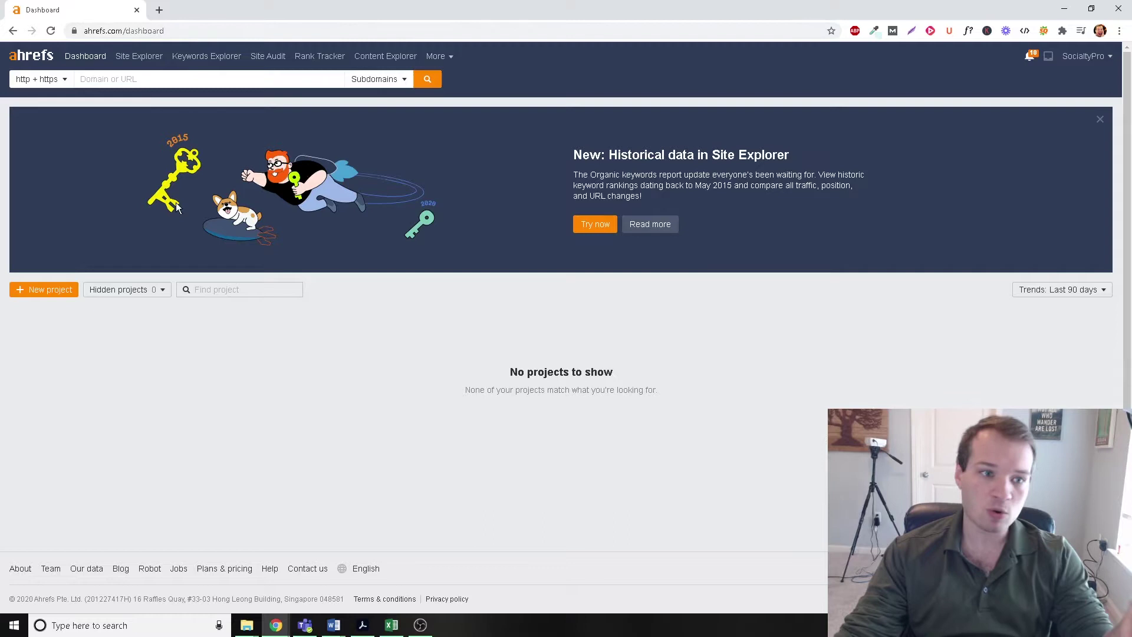
Open Keywords Explorer, check the other search engines offered, and enter 'dentist' as the seed keyword.
left_click(202, 57)
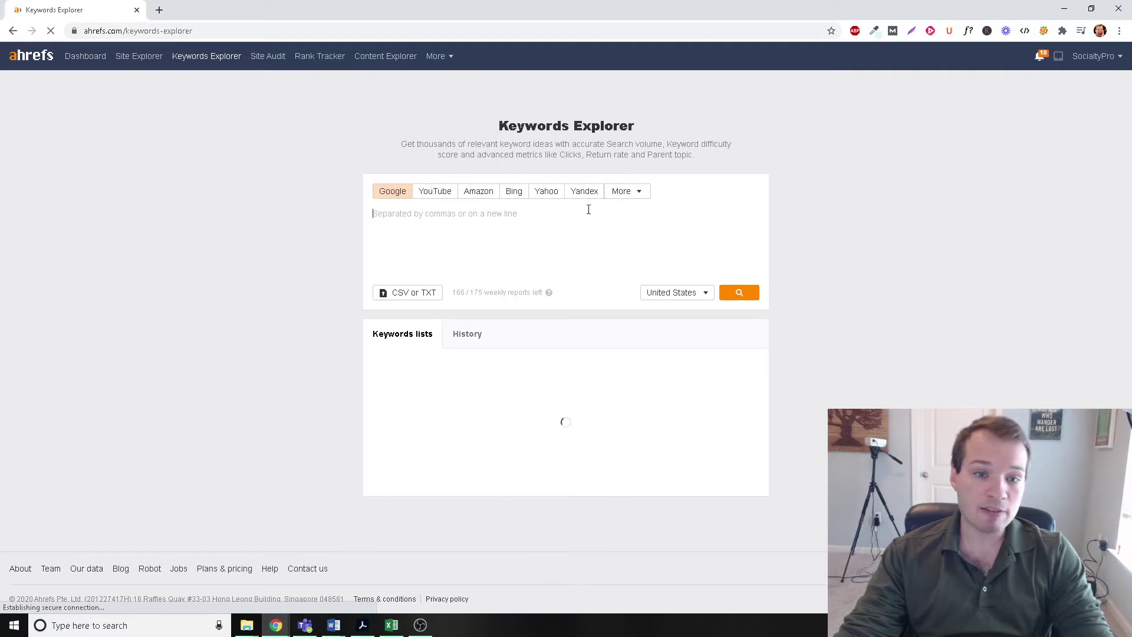
left_click(631, 193)
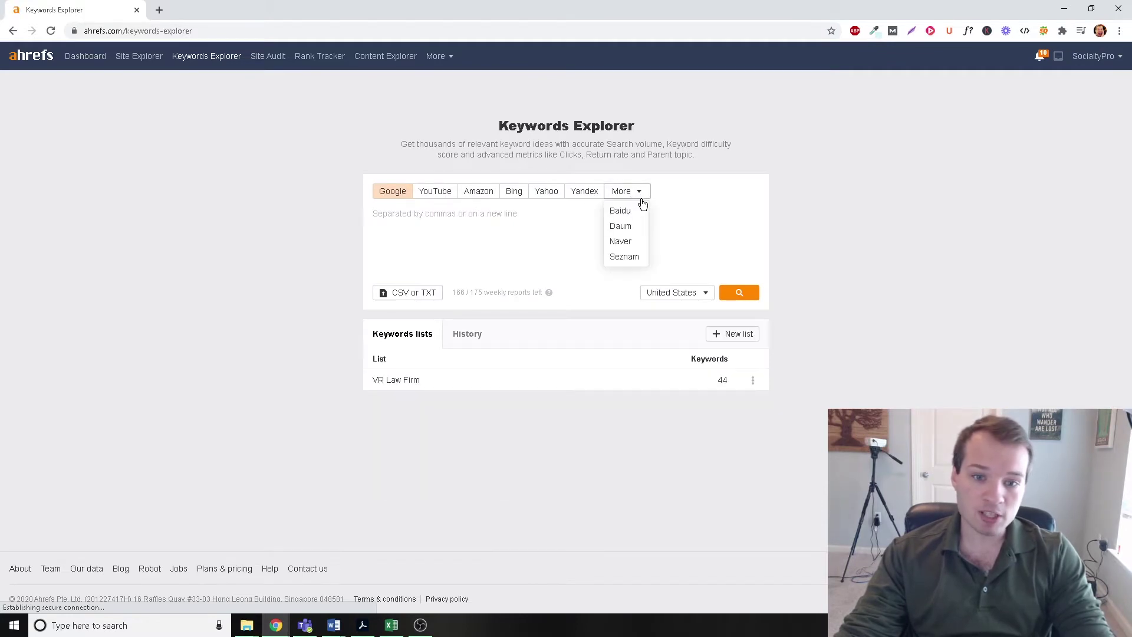
left_click(467, 253)
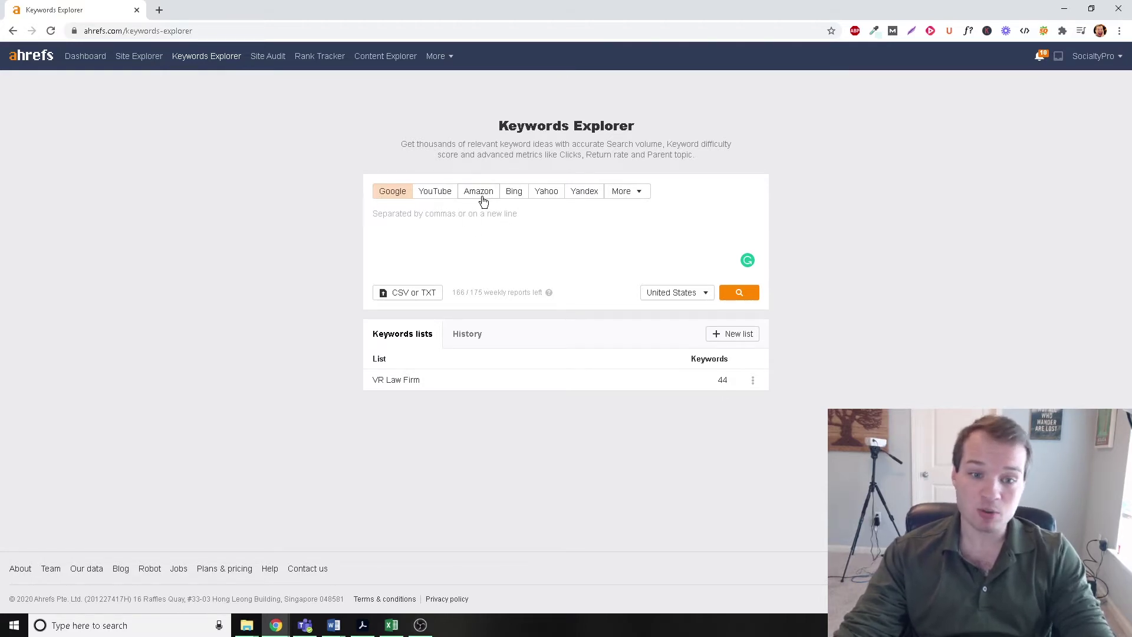
left_click(613, 194)
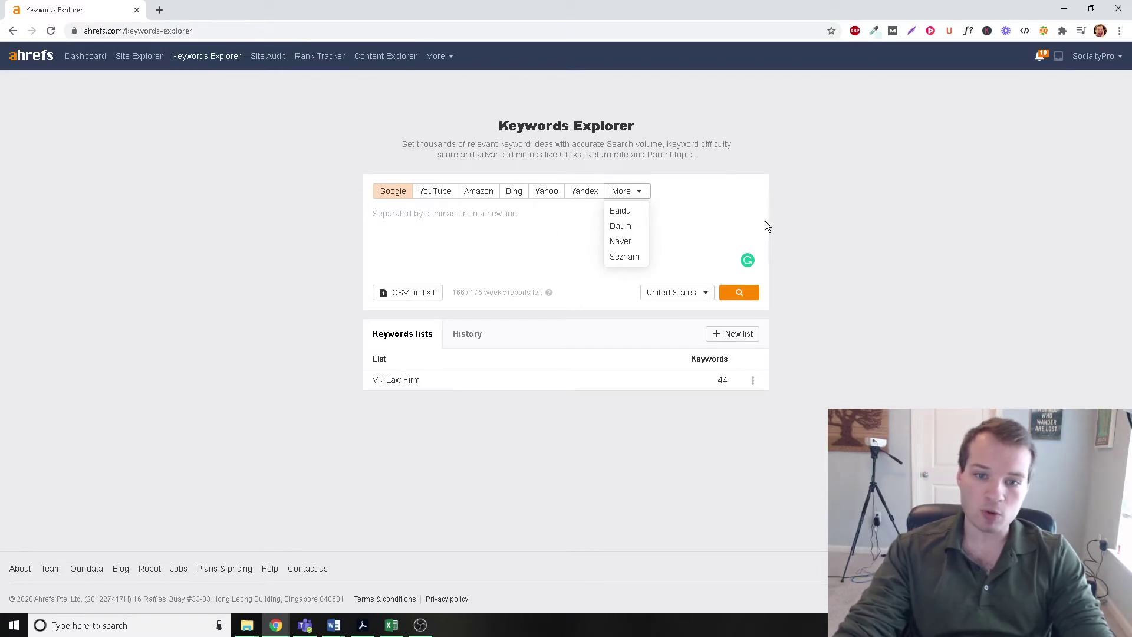
left_click(526, 229)
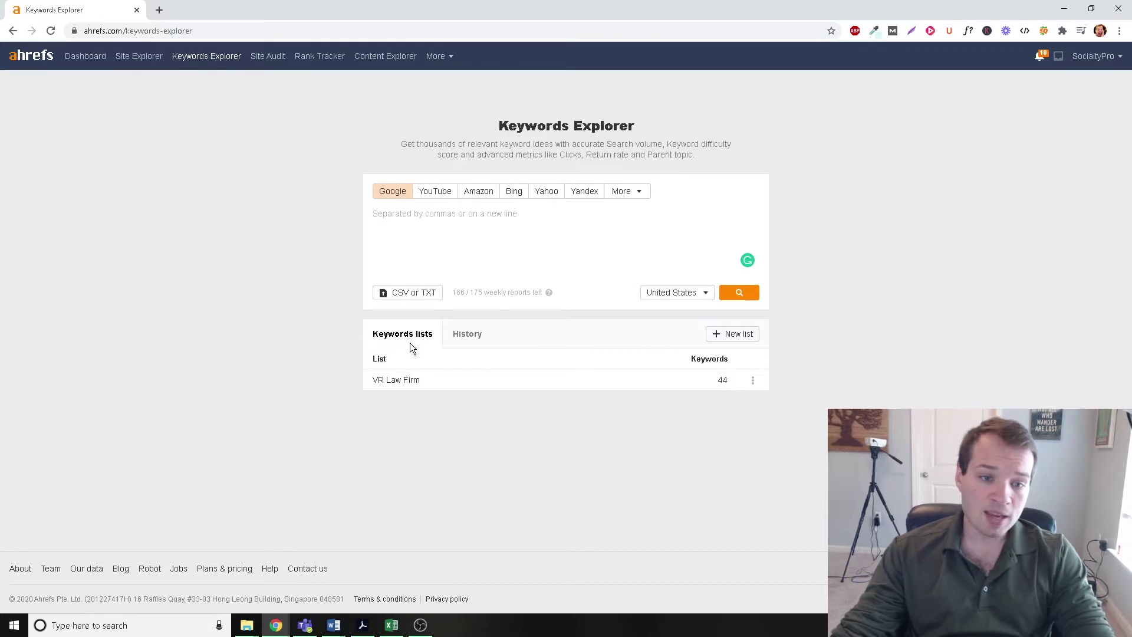
type("dentist")
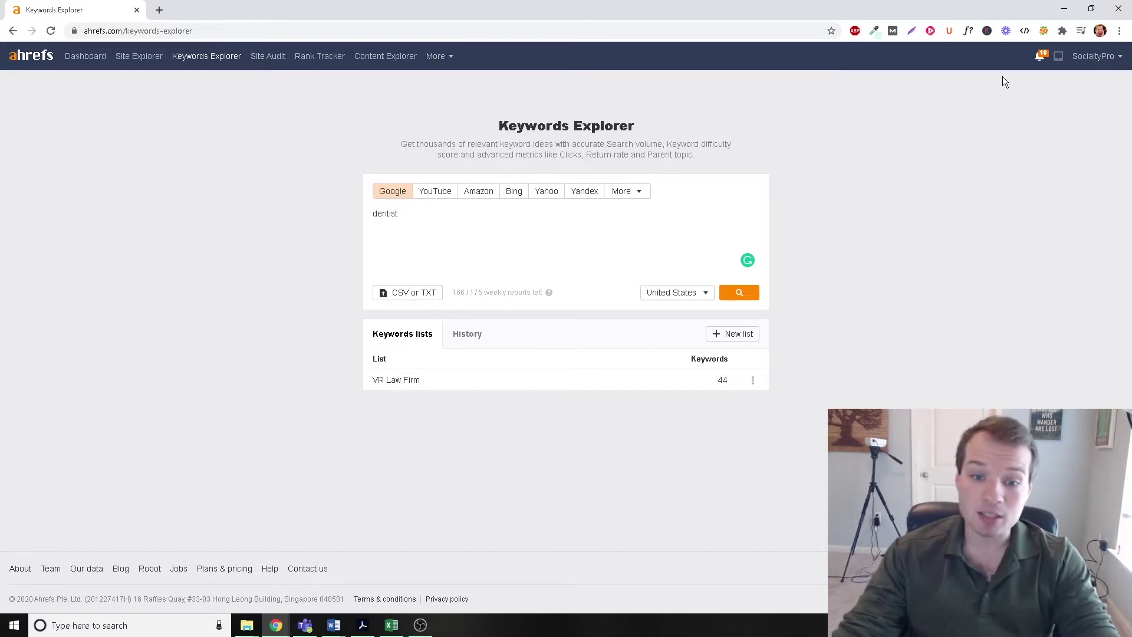
Run the 'dentist' search and review its overview: difficulty 75, 202K volume, $9.00 CPC.
left_click(745, 295)
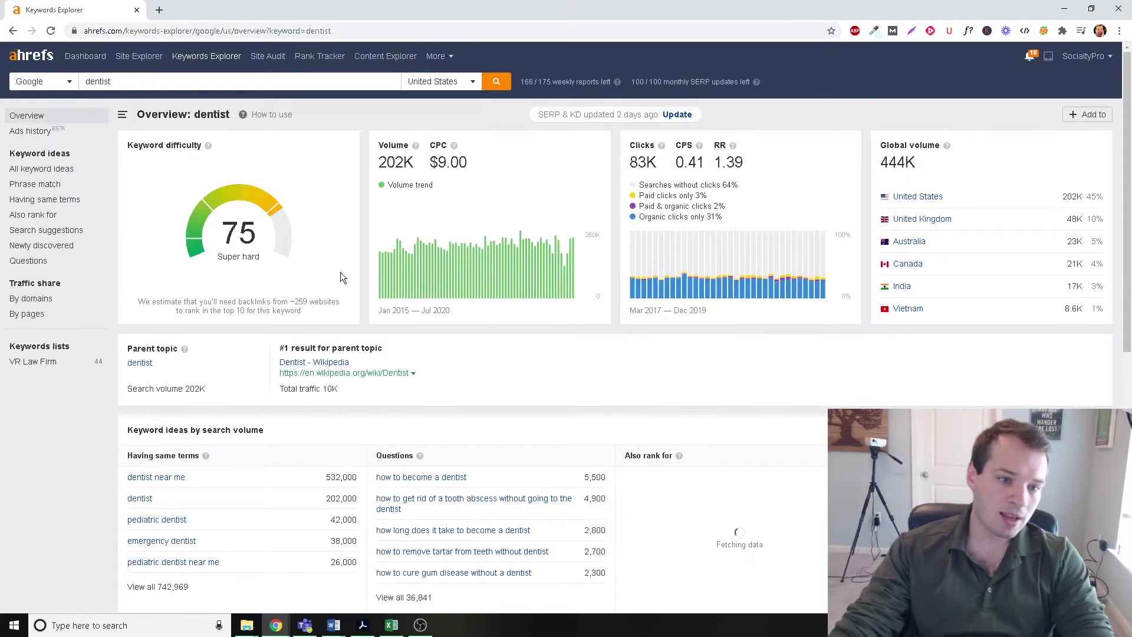
left_click_drag(256, 245, 228, 235)
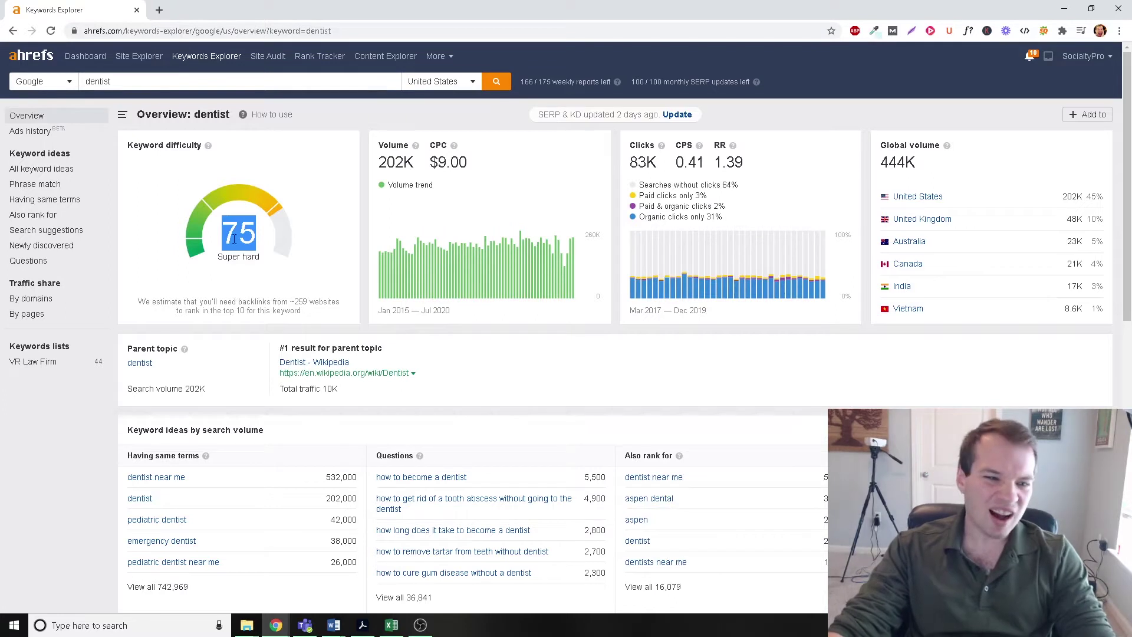
left_click(317, 212)
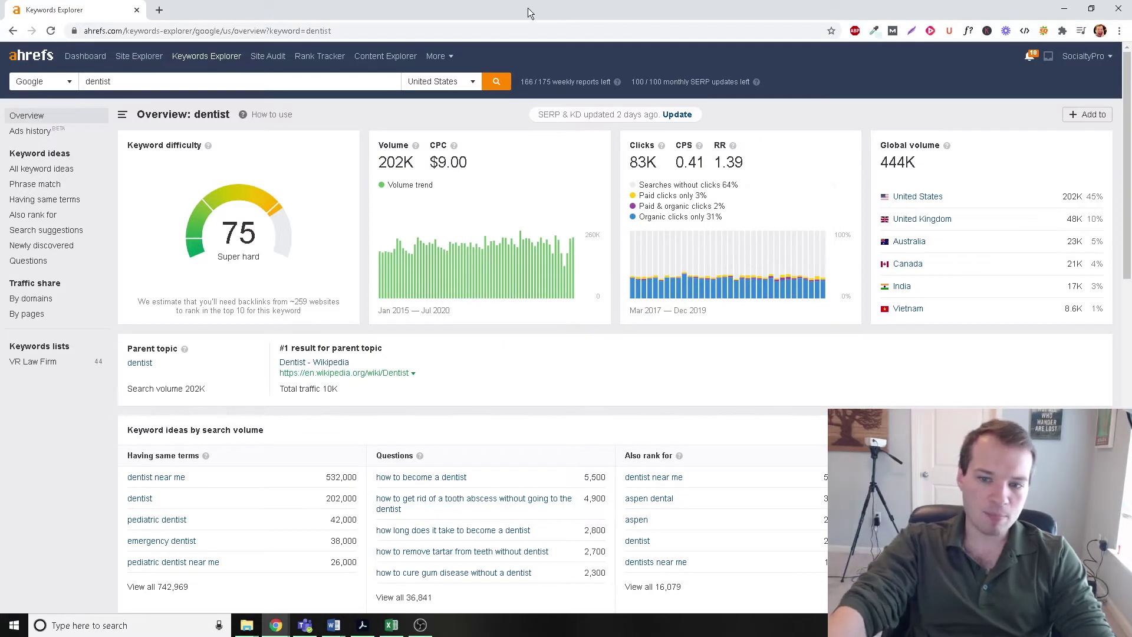
scroll(580, 238, "down", 2)
scroll(495, 227, "up", 2)
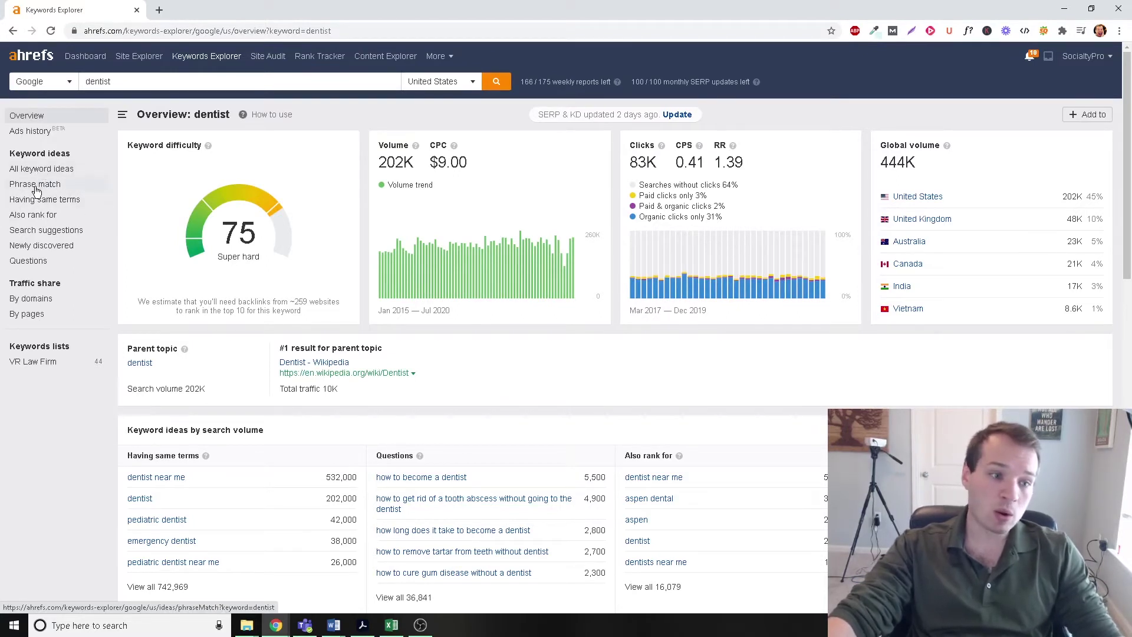
List all 755,092 'dentist' keyword ideas, led by 'dentist near me' at 532K, and inspect the KD column.
left_click(41, 169)
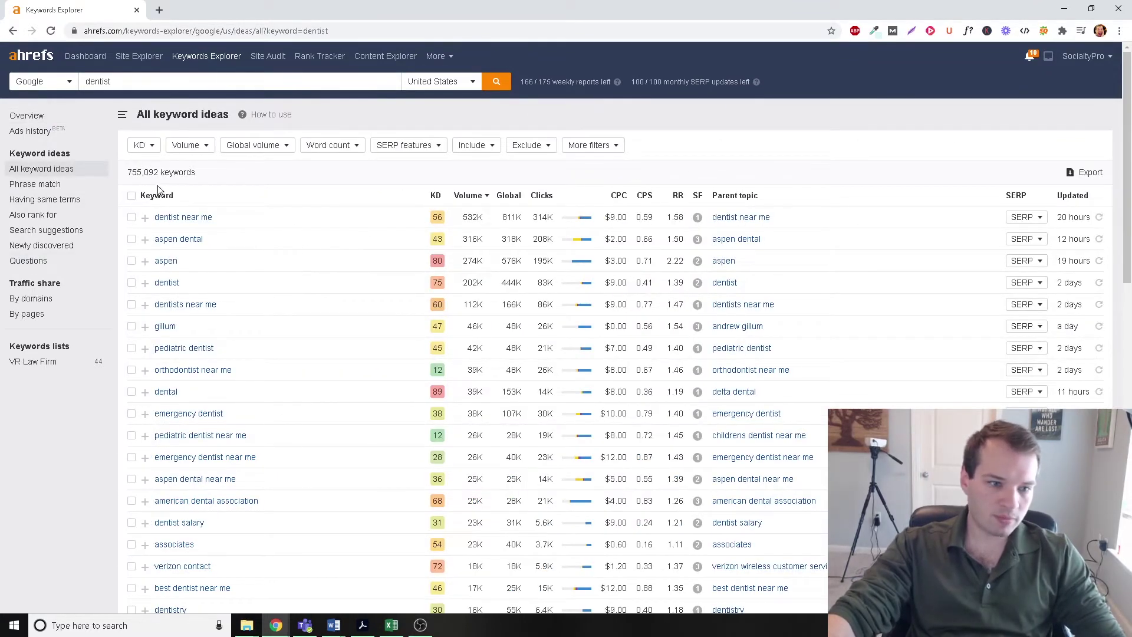
mouse_move(142, 187)
left_mouse_down()
mouse_move(225, 402)
mouse_move(247, 227)
mouse_move(239, 189)
mouse_move(126, 173)
mouse_move(138, 172)
left_mouse_up()
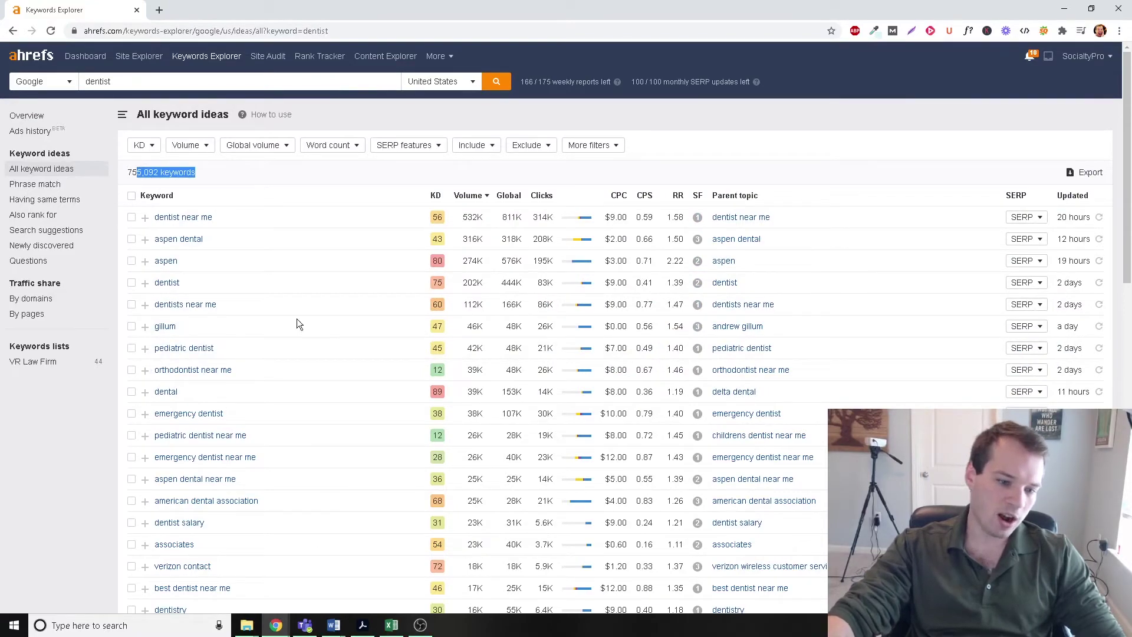
scroll(235, 528, "down", 5)
scroll(248, 388, "up", 5)
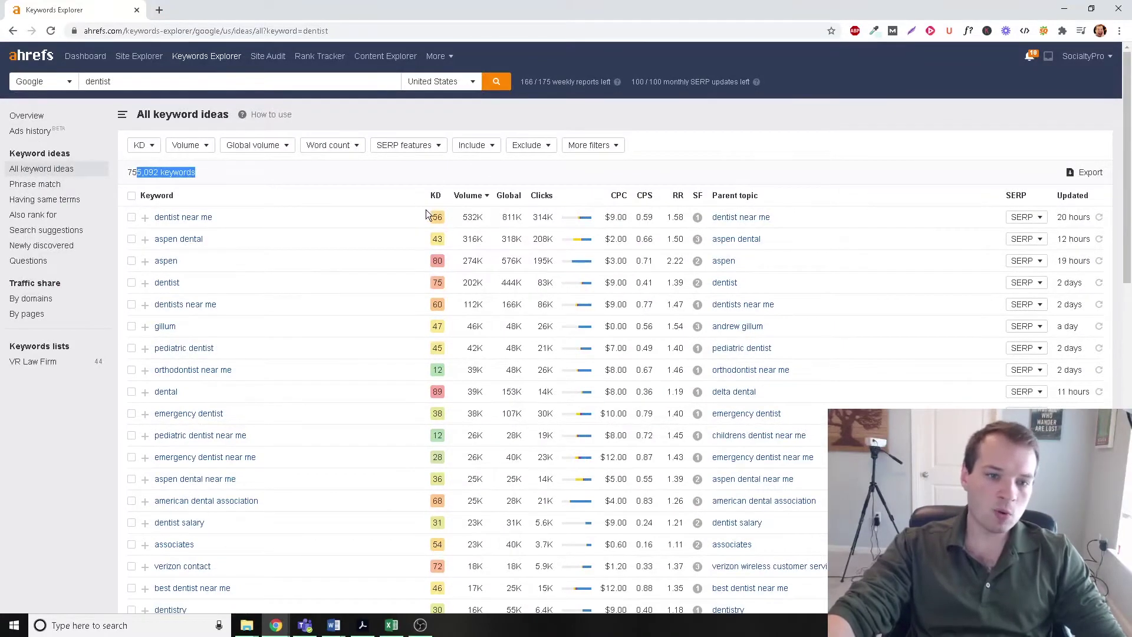
double_click(436, 198)
mouse_move(437, 200)
left_mouse_down()
mouse_move(416, 423)
mouse_move(425, 219)
mouse_move(445, 175)
mouse_move(430, 206)
left_mouse_up()
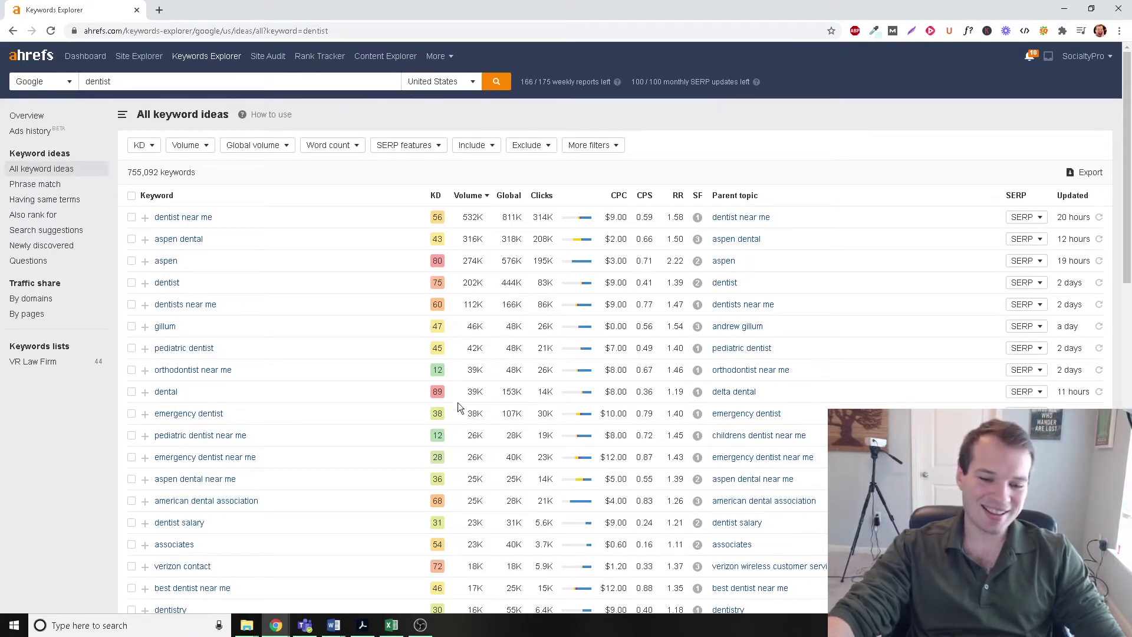
Add a Clicks filter with a minimum of 100 to the dentist keyword ideas.
left_click(599, 147)
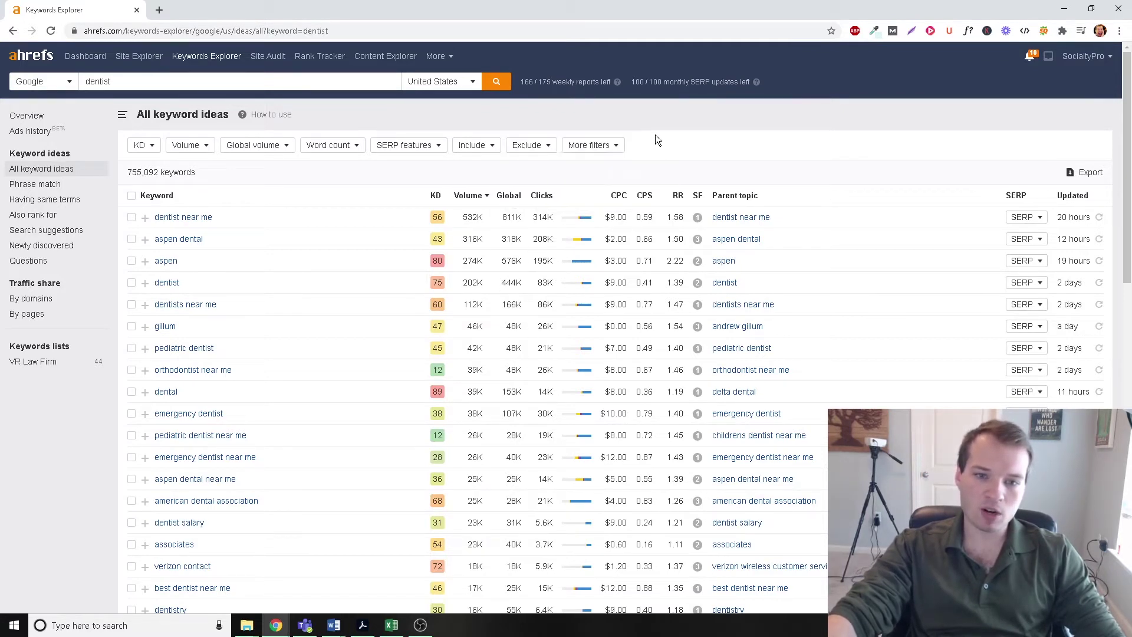
left_click(602, 148)
left_click(579, 165)
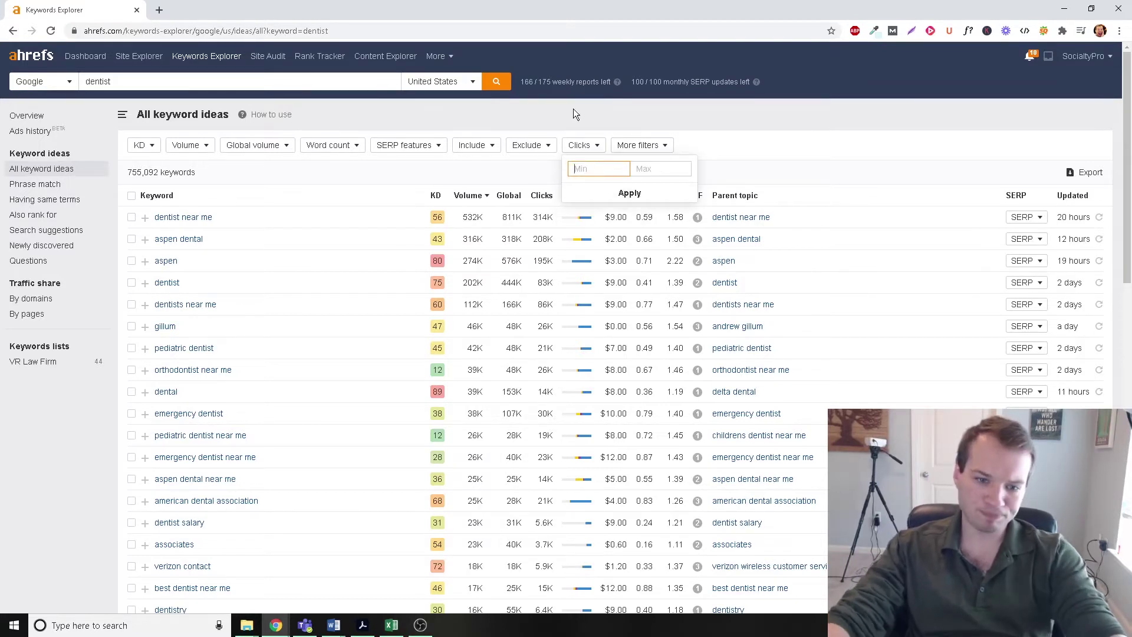
type("100")
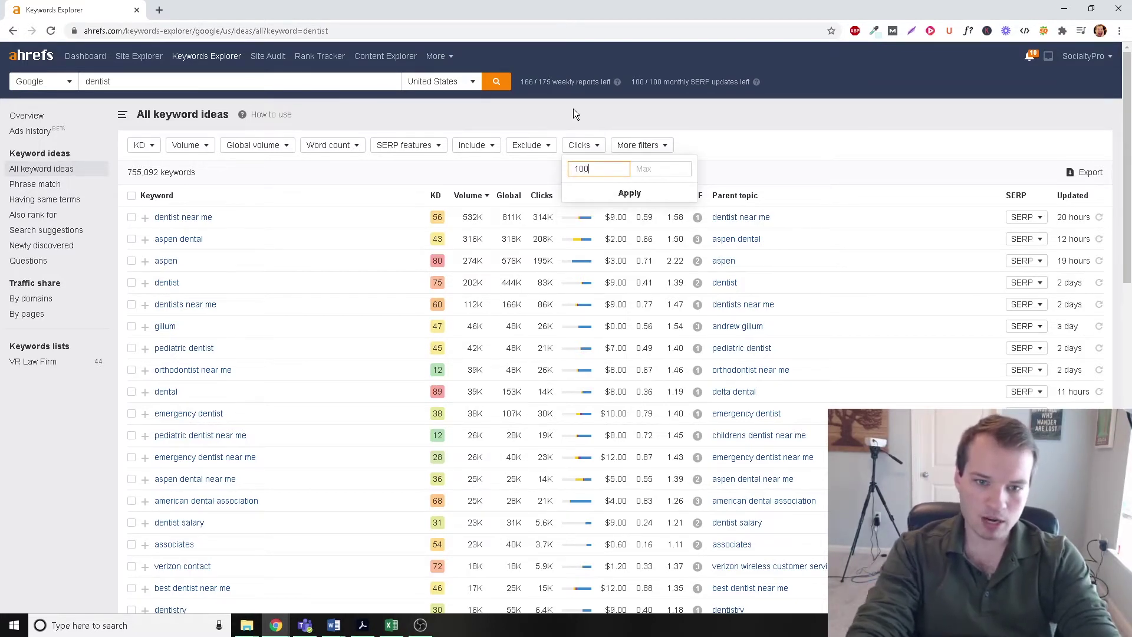
left_click(649, 190)
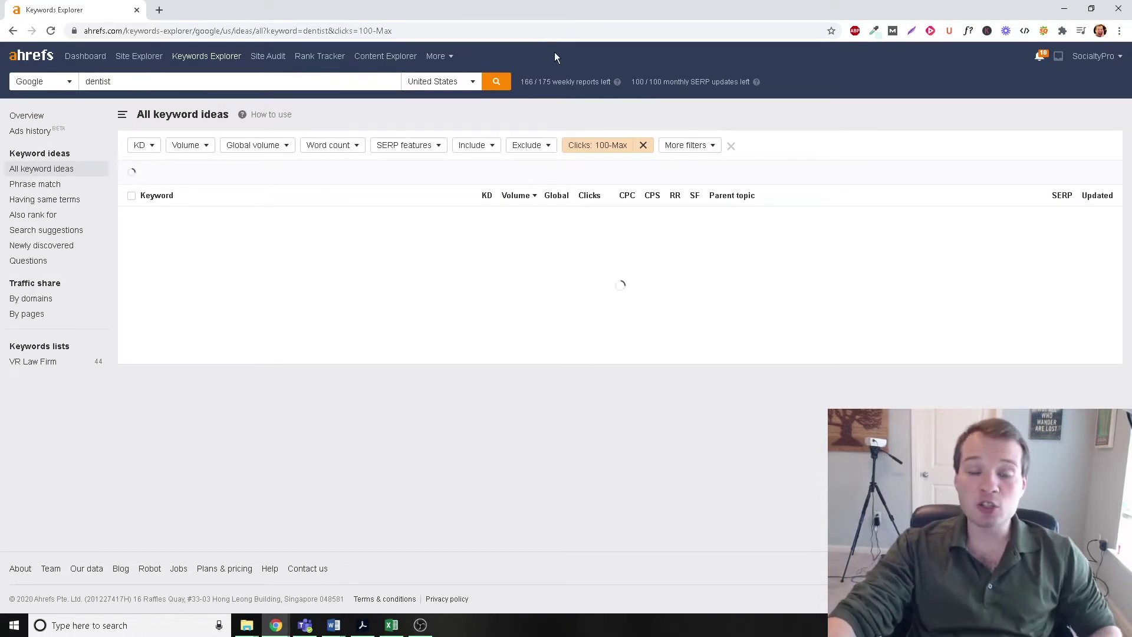
left_click(41, 185)
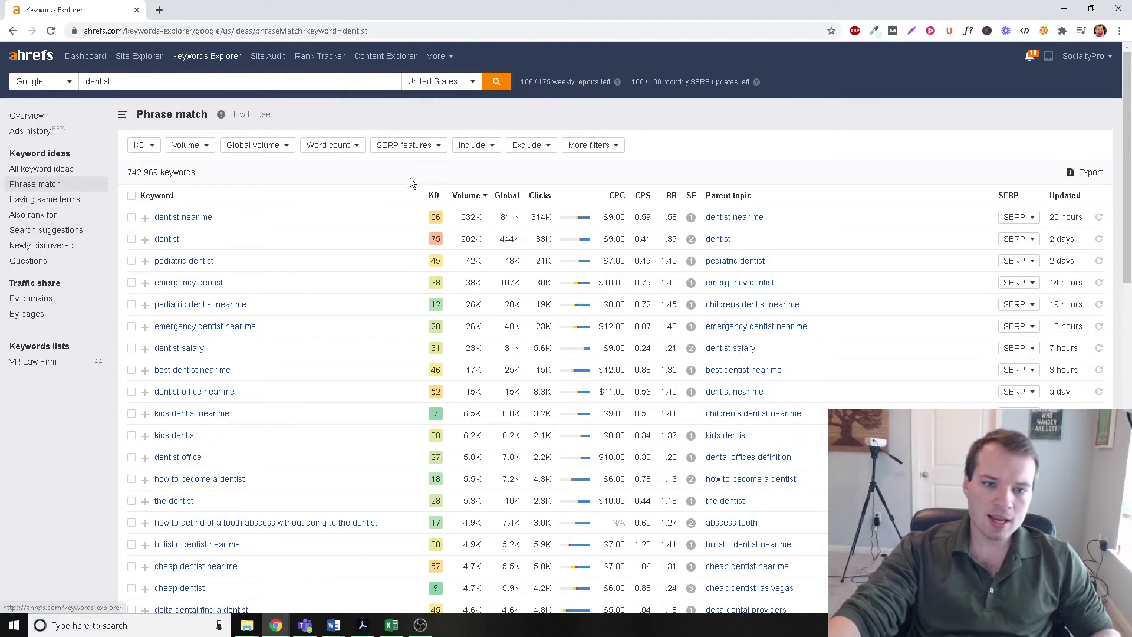
mouse_move(474, 200)
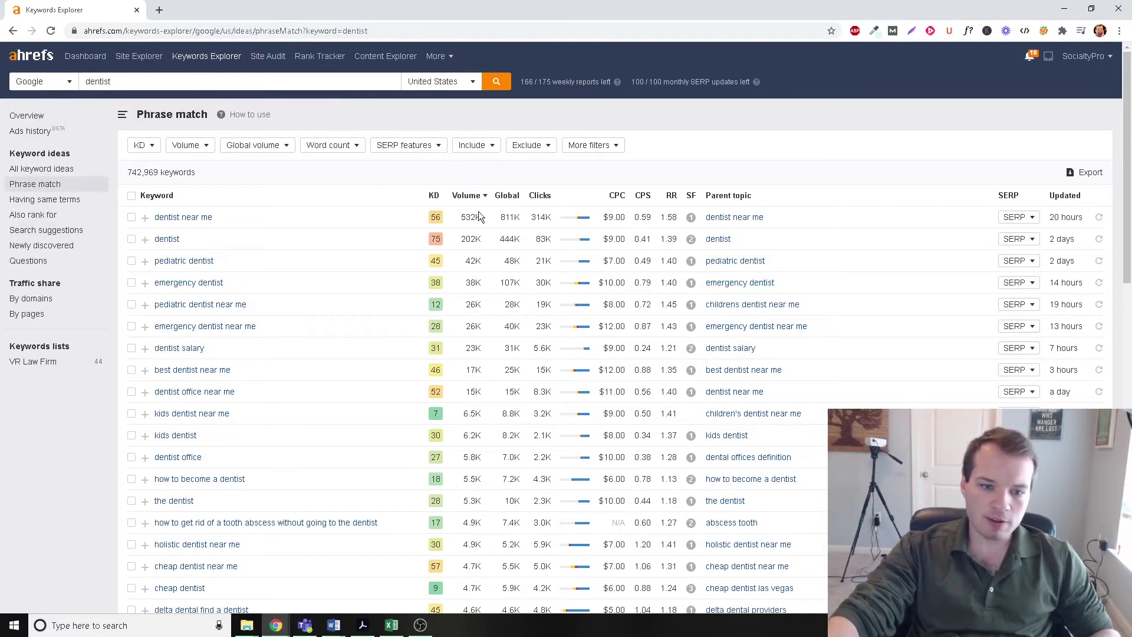
mouse_move(568, 197)
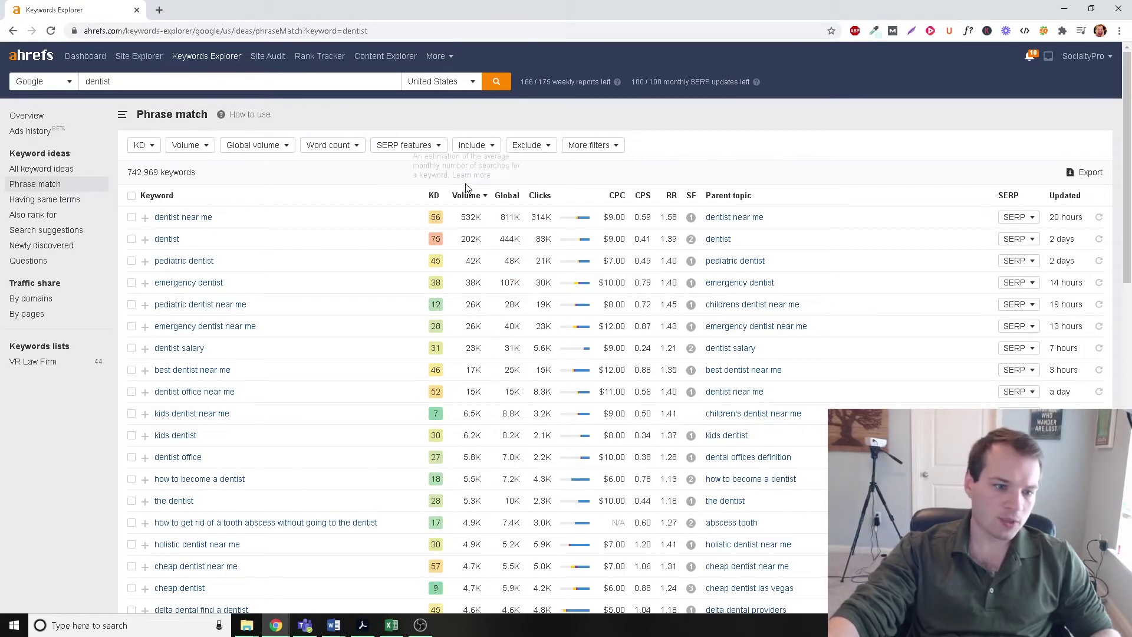
middle_click(288, 211)
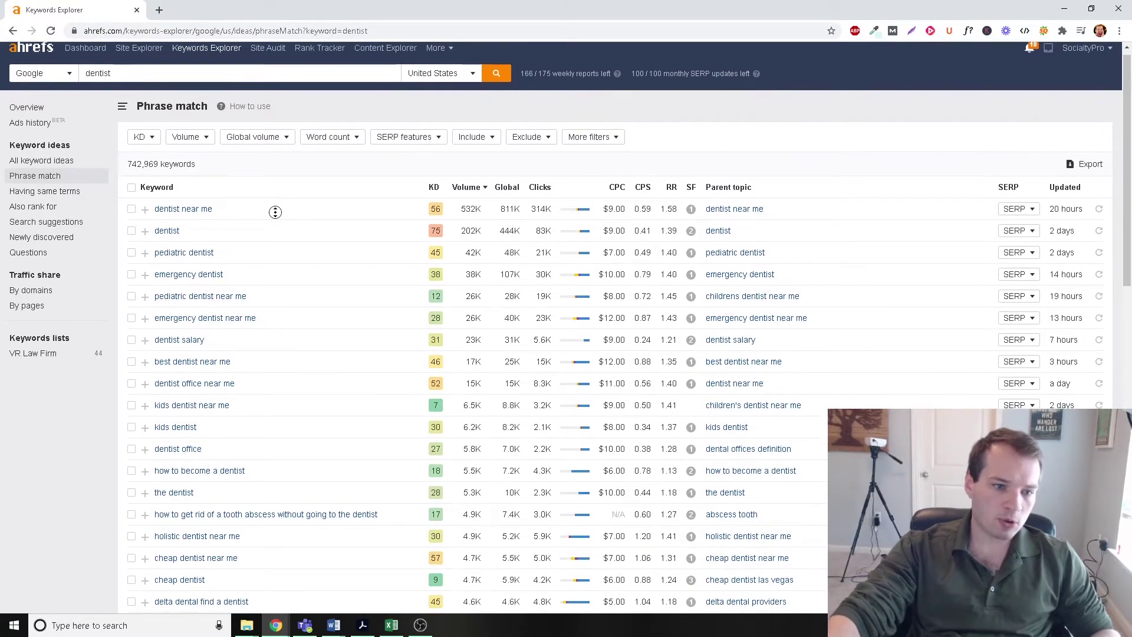
middle_click(236, 233)
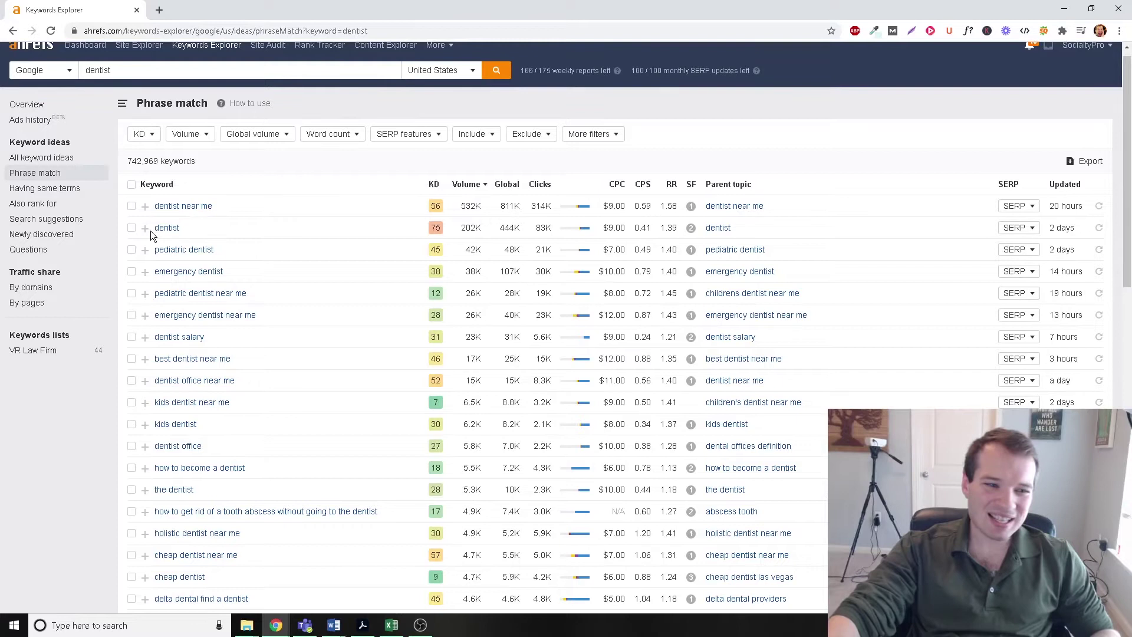
left_click_drag(151, 231, 448, 237)
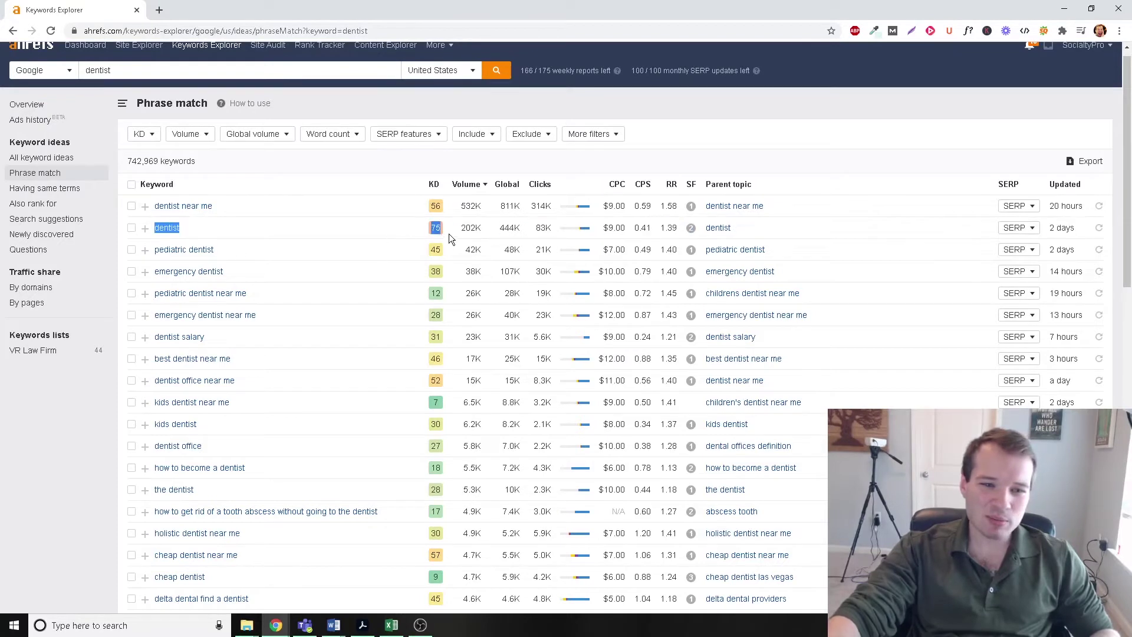
left_click(332, 171)
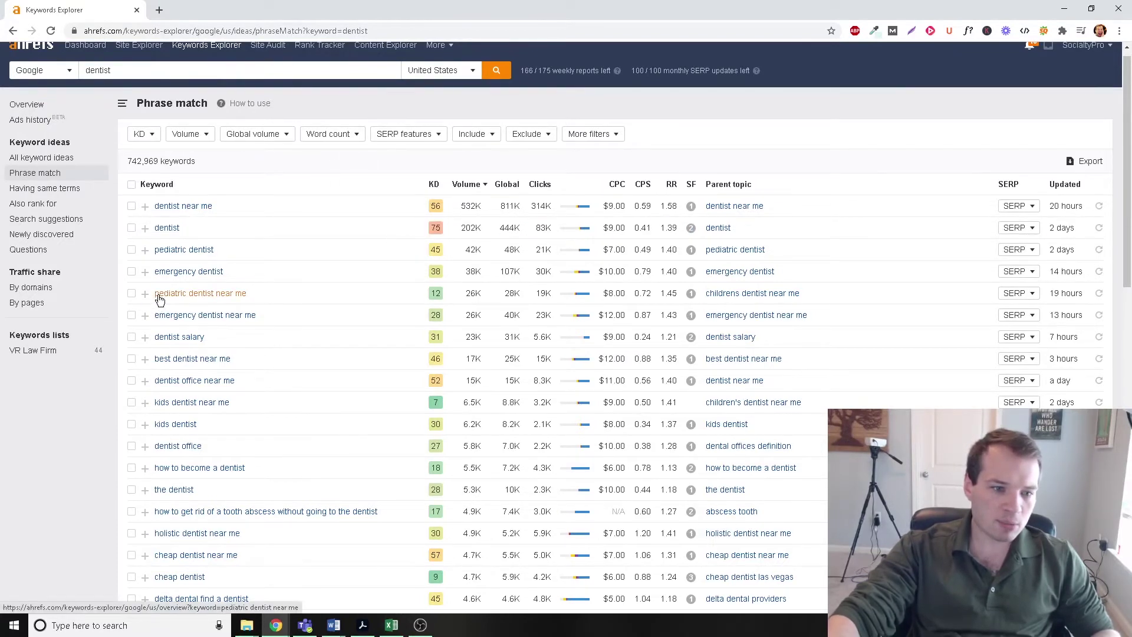
left_click_drag(154, 292, 278, 285)
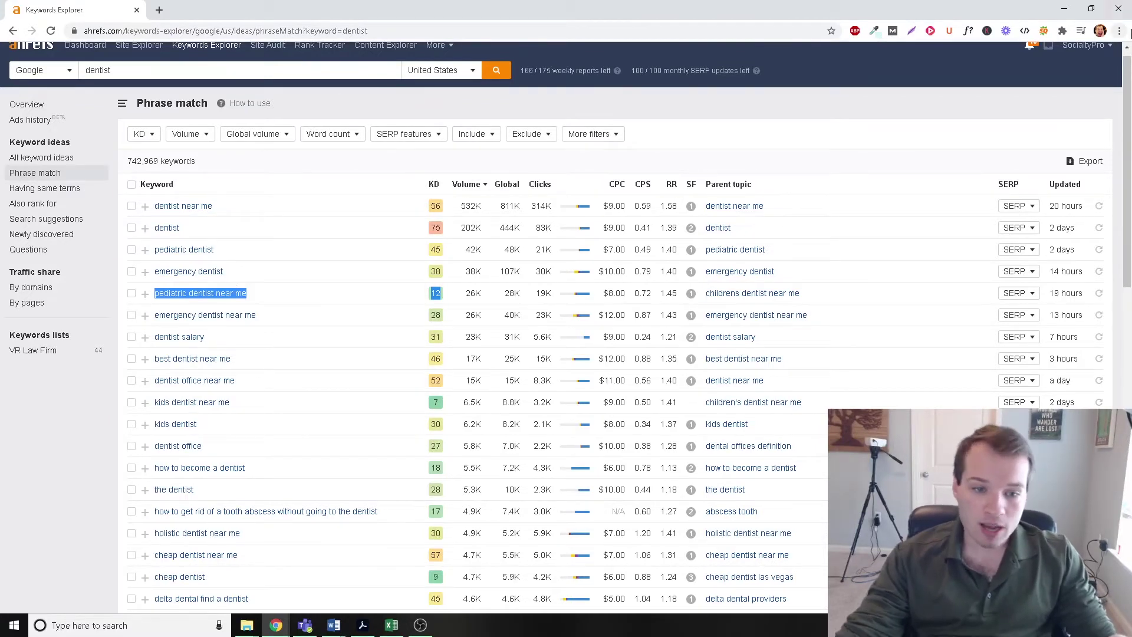
left_click_drag(268, 314, 156, 315)
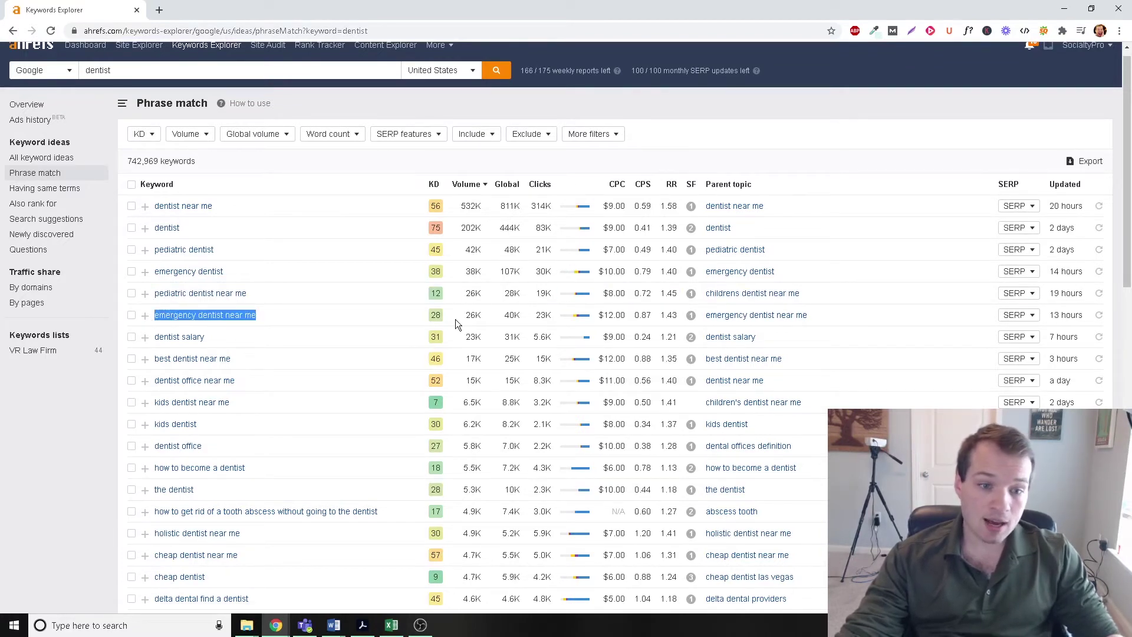
double_click(429, 317)
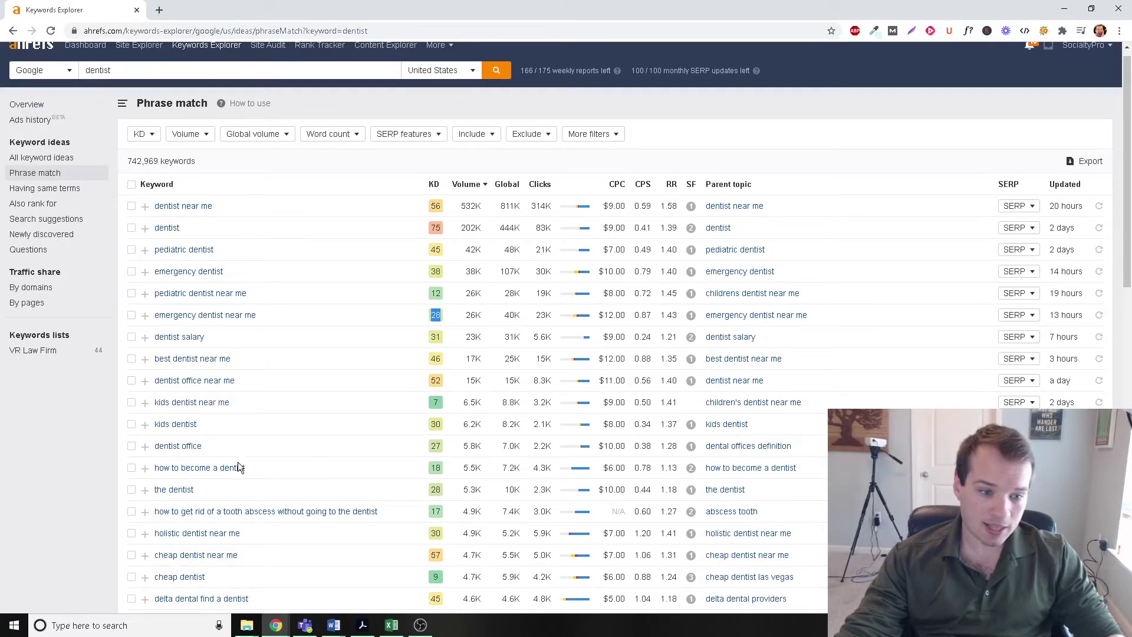
middle_click(396, 404)
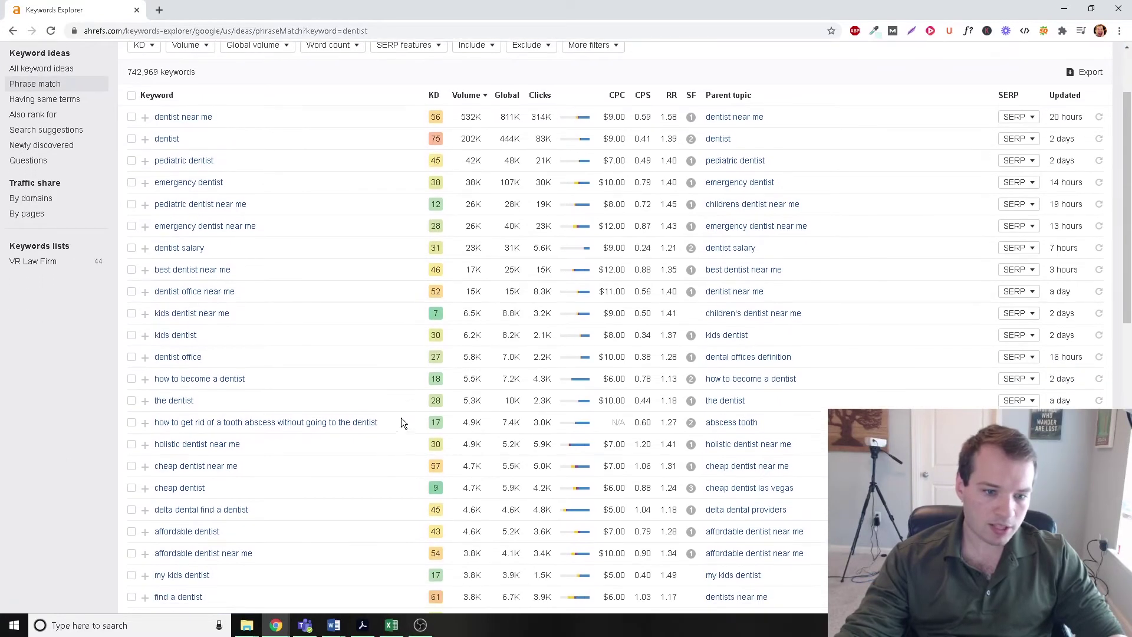
middle_click(400, 401)
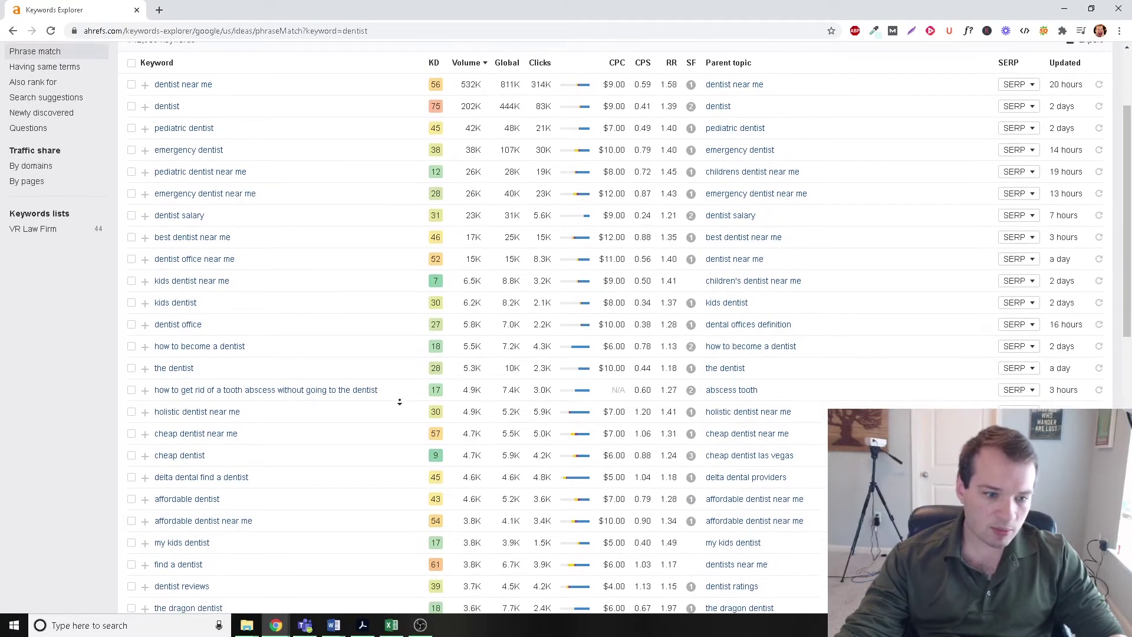
left_click(275, 403)
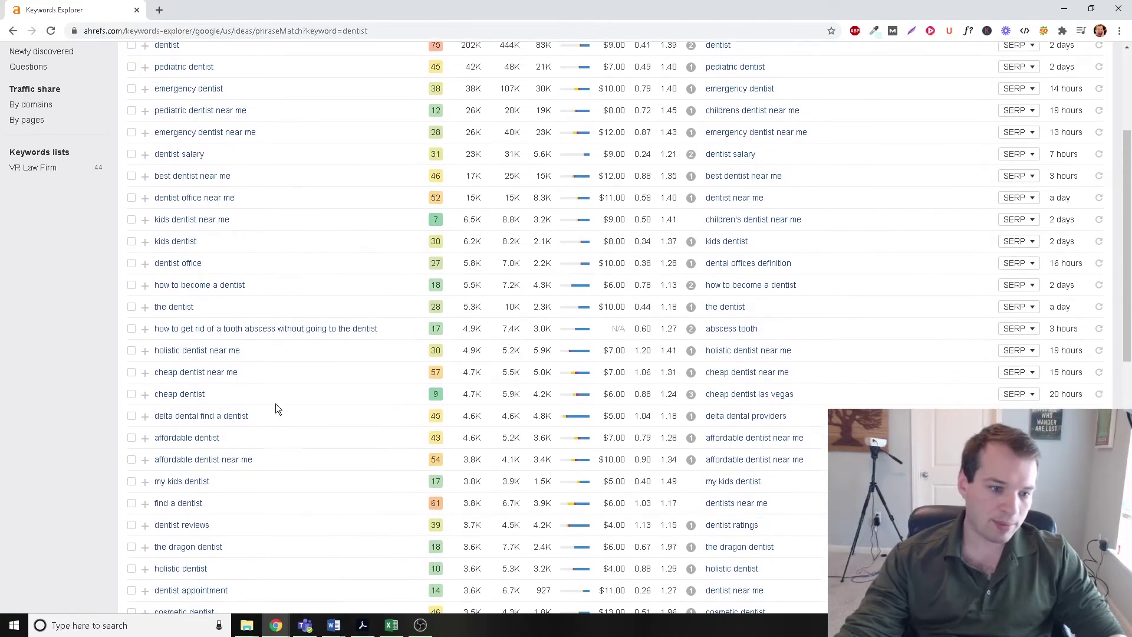
left_click_drag(275, 403, 153, 398)
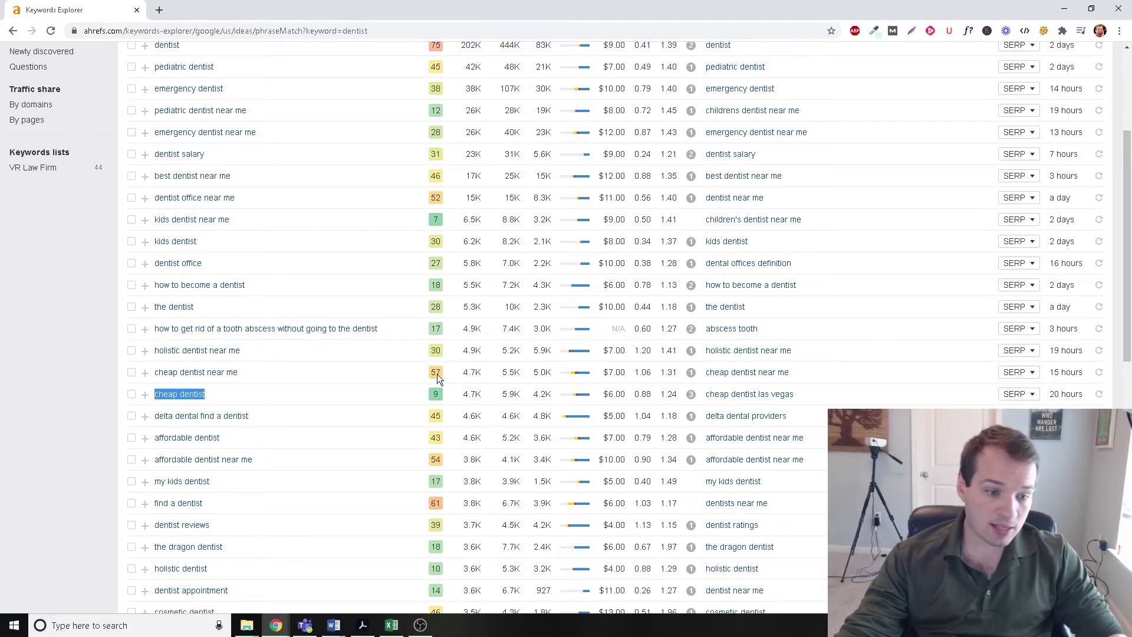
middle_click(374, 376)
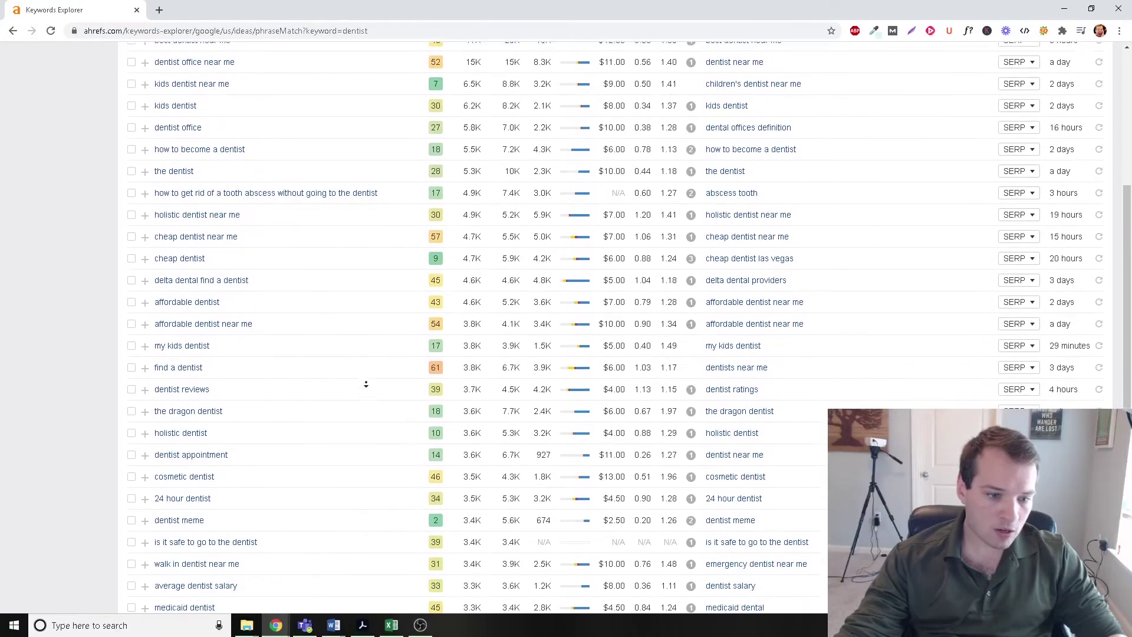
left_click(308, 428)
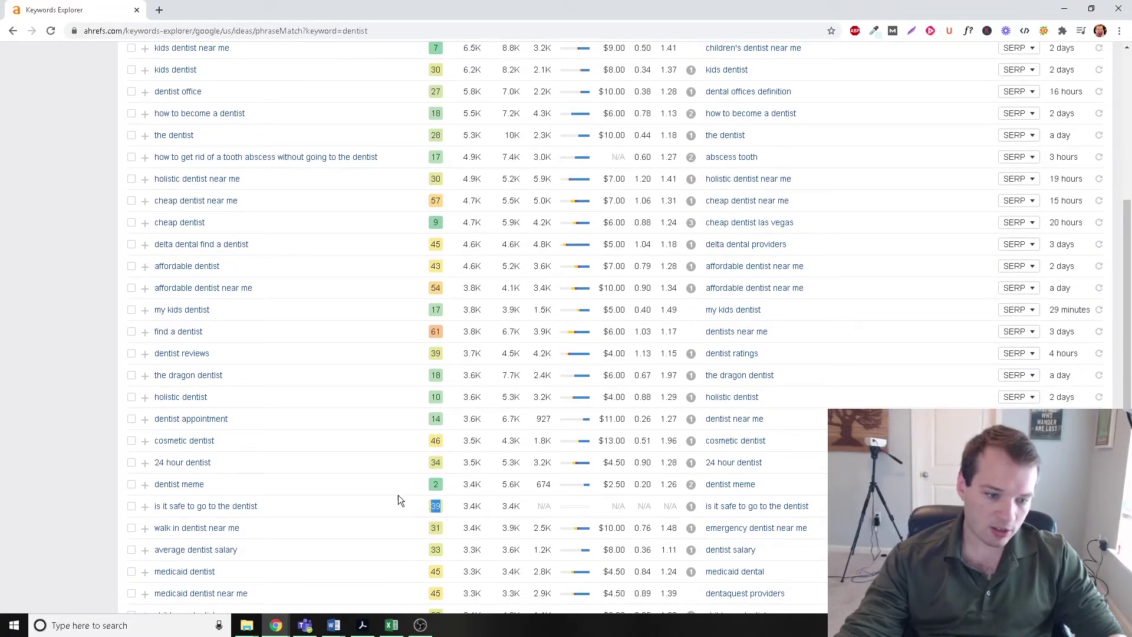
scroll(395, 472, "down", 2)
middle_click(373, 361)
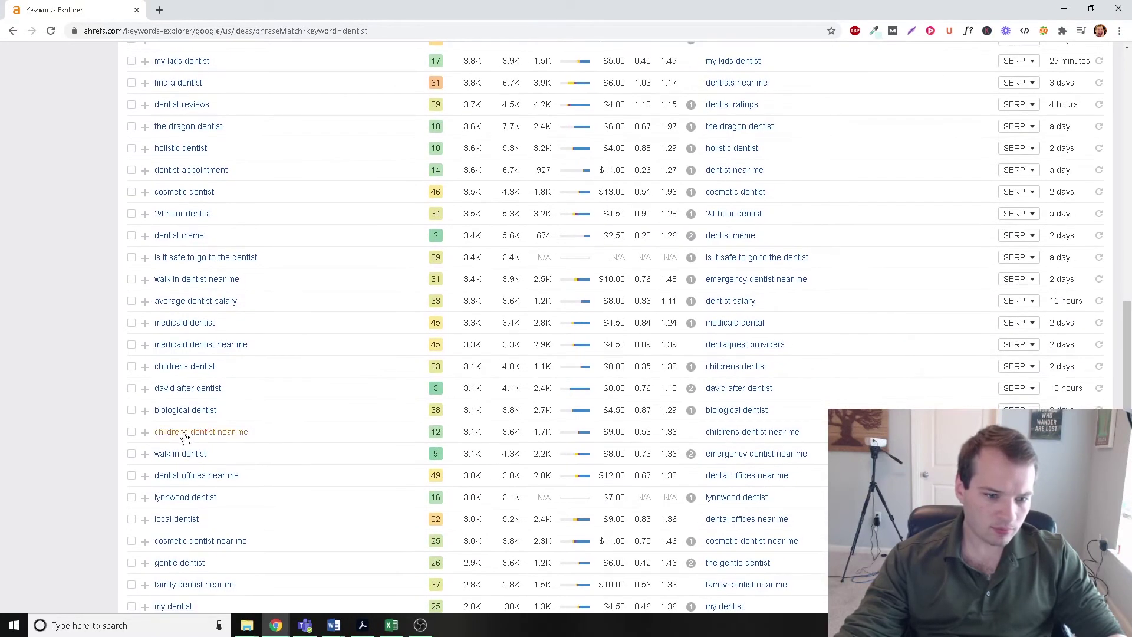
scroll(344, 389, "down", 1)
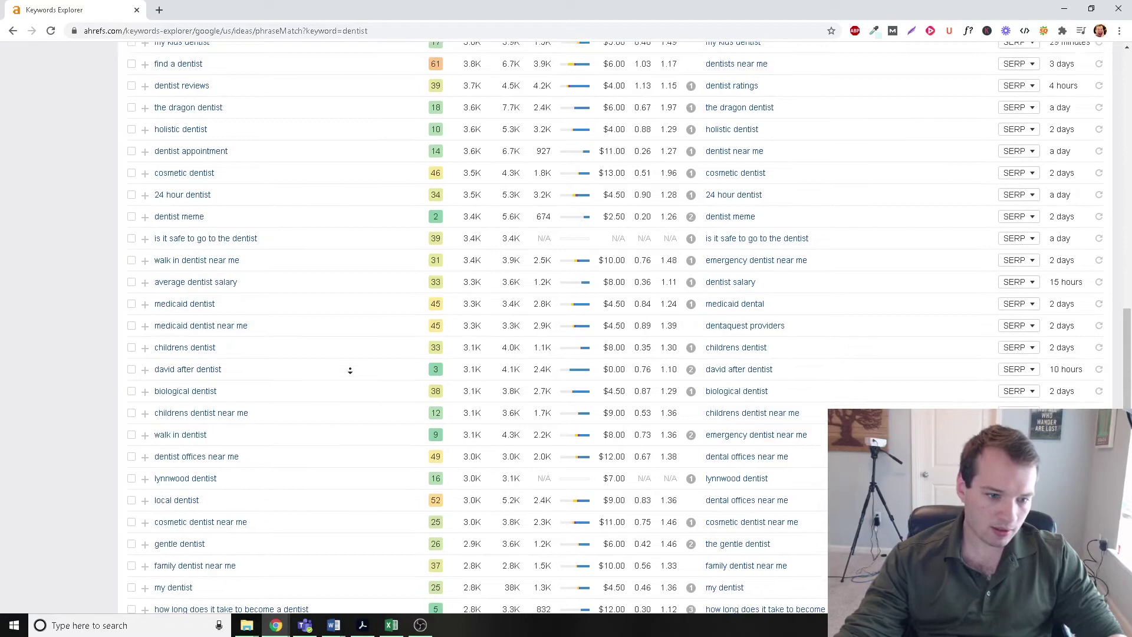
key("Home")
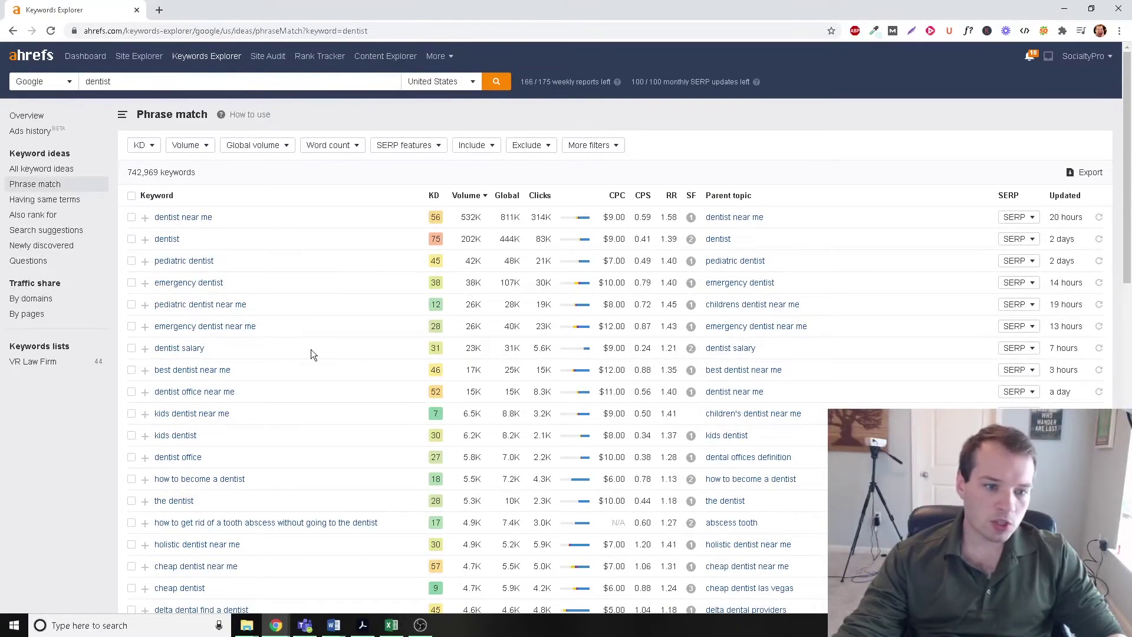
Open the 'pediatric dentist near me' overview (KD 12, 26K volume) and scroll through its ideas and SERP.
left_click(173, 306)
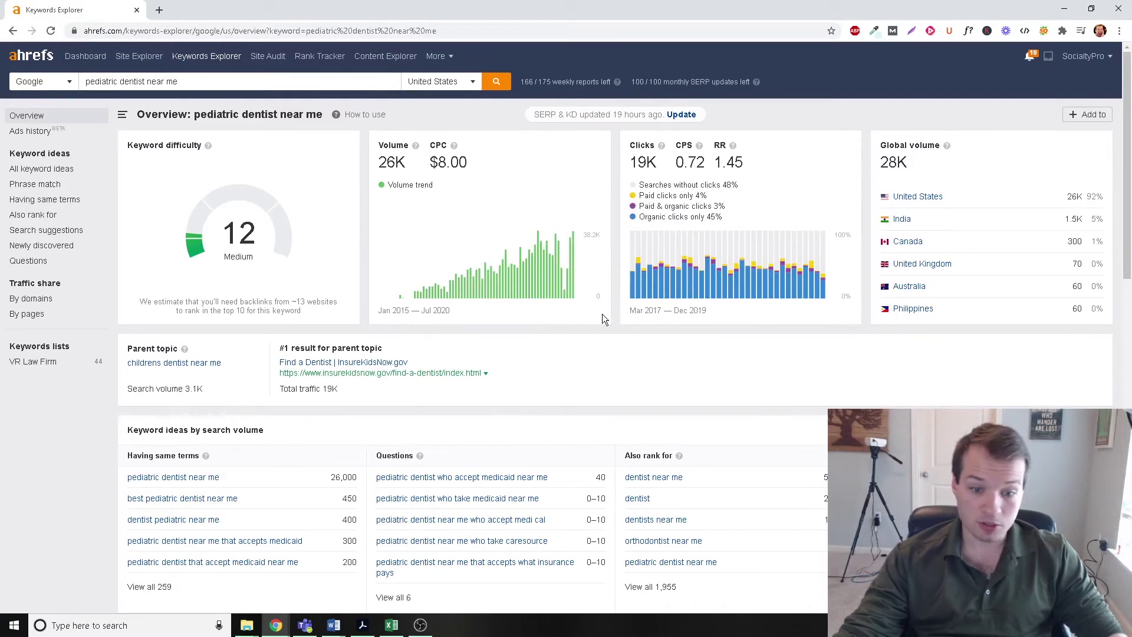
scroll(601, 314, "down", 1)
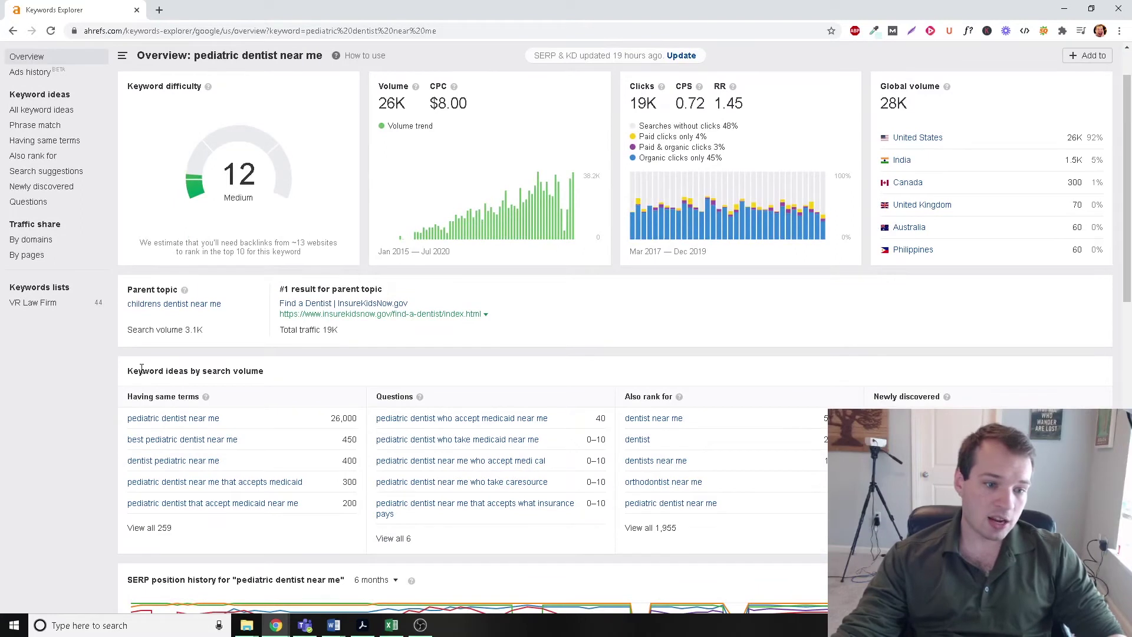
left_click_drag(131, 371, 302, 378)
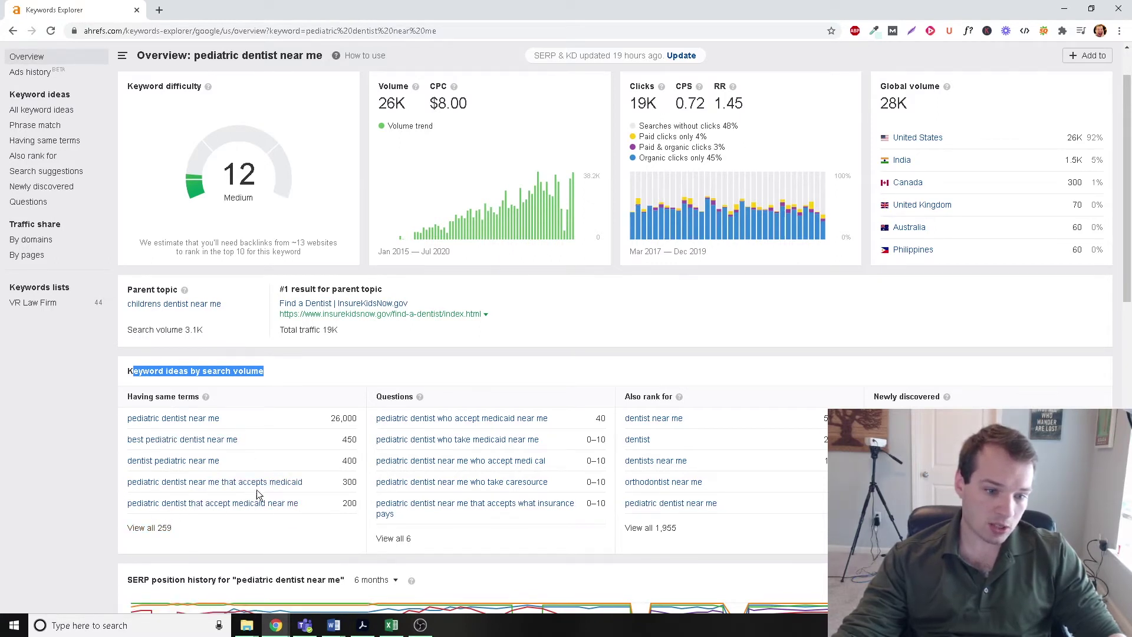
left_click_drag(305, 483, 130, 490)
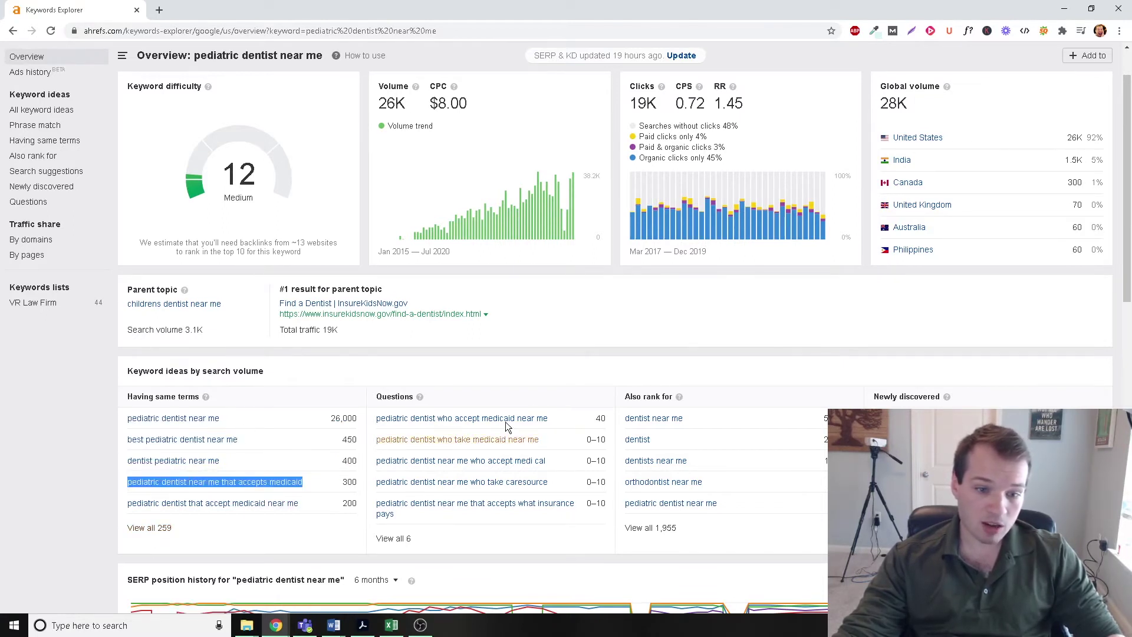
scroll(672, 504, "down", 6)
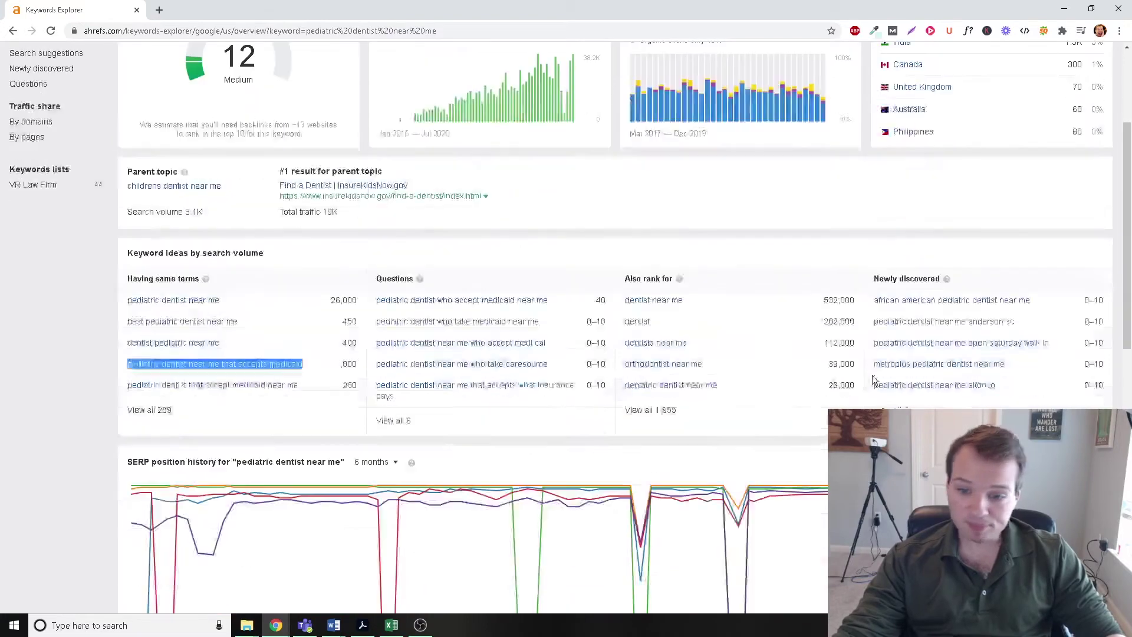
scroll(760, 388, "down", 7)
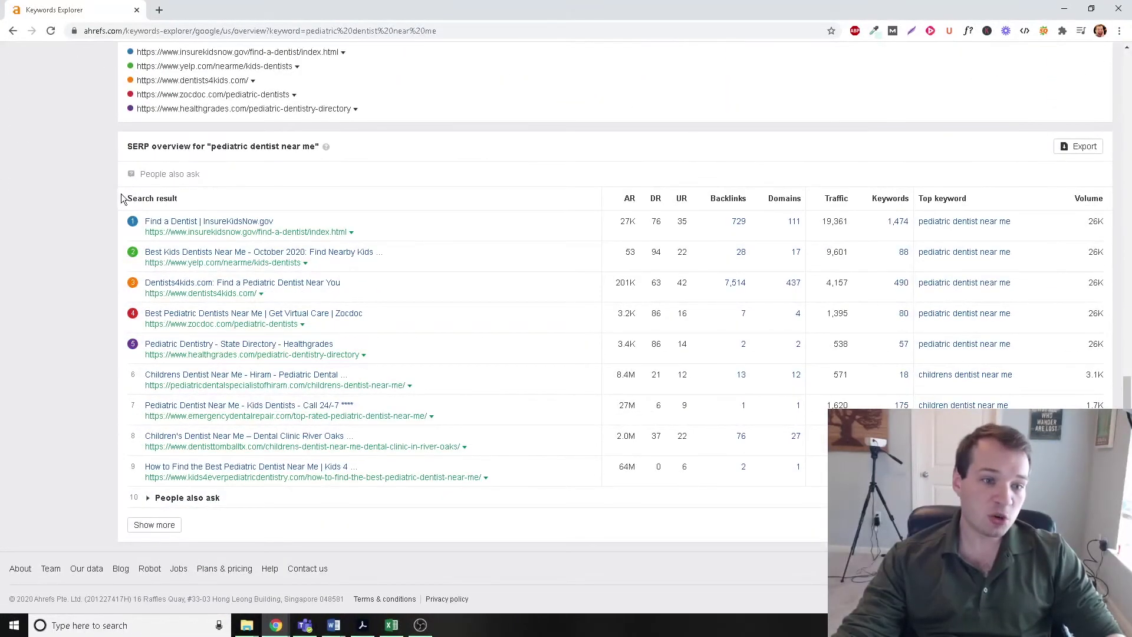
left_click_drag(122, 196, 494, 212)
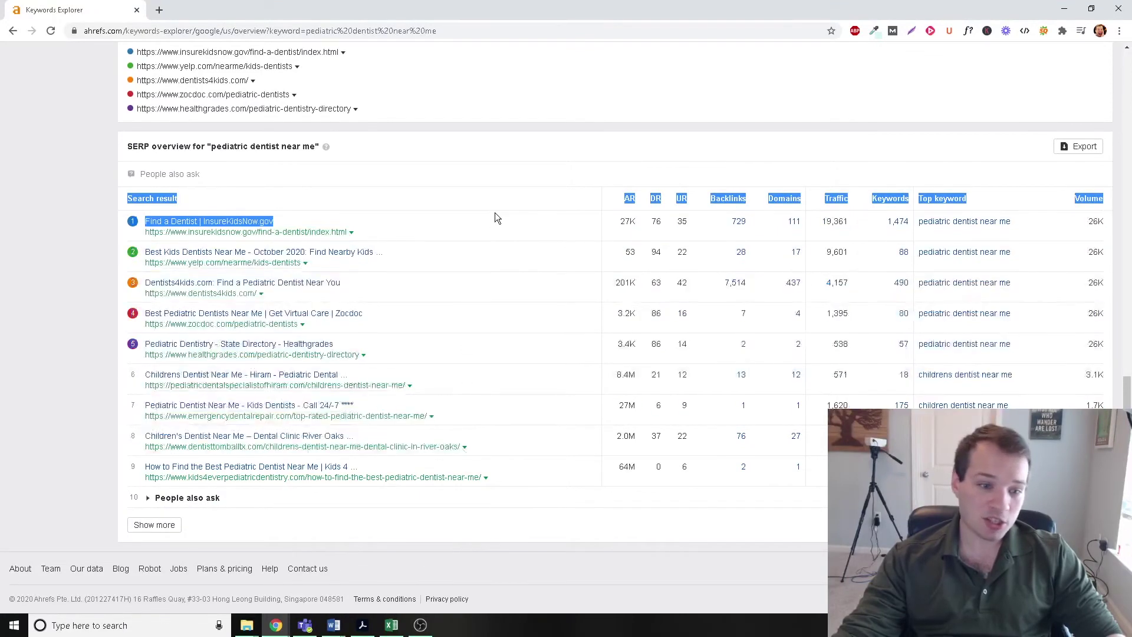
left_click(161, 318)
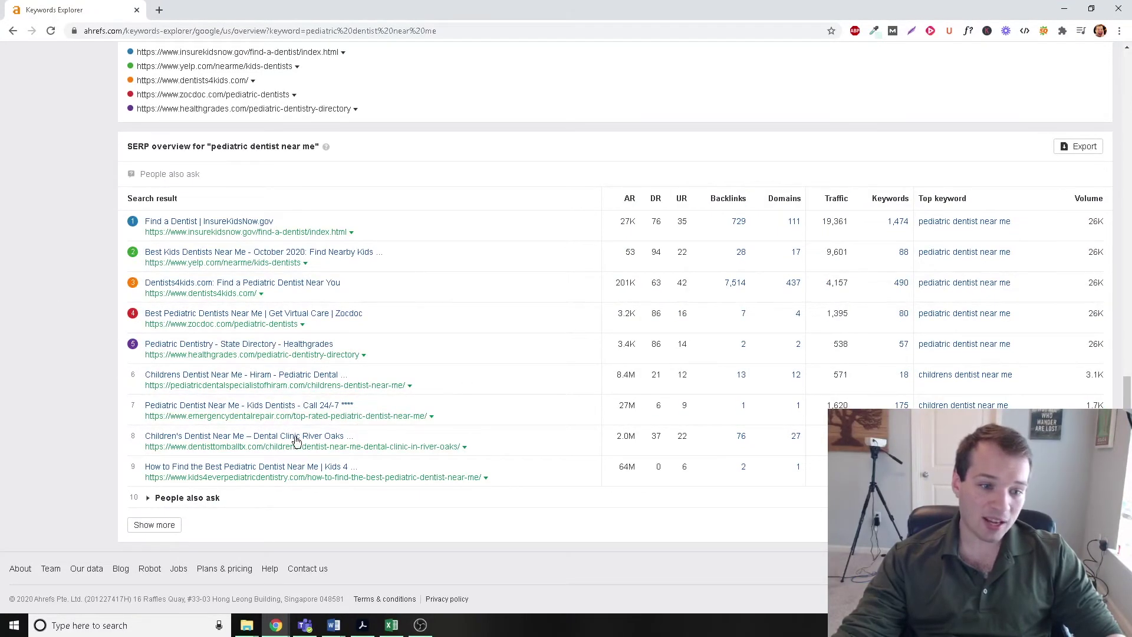
scroll(221, 427, "up", 1)
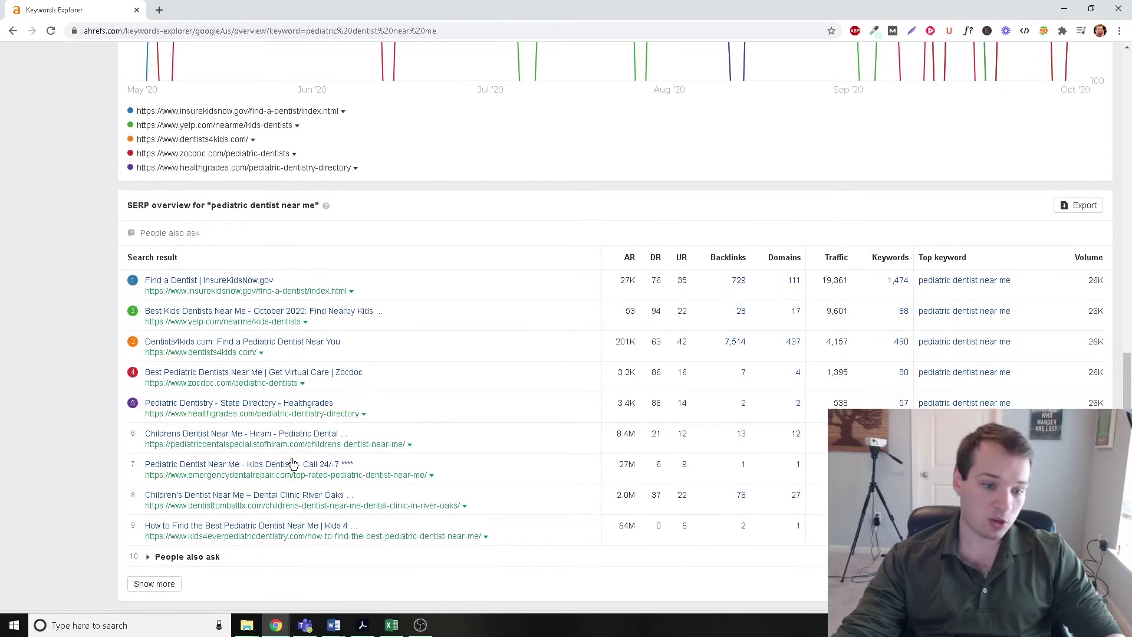
scroll(292, 463, "up", 1)
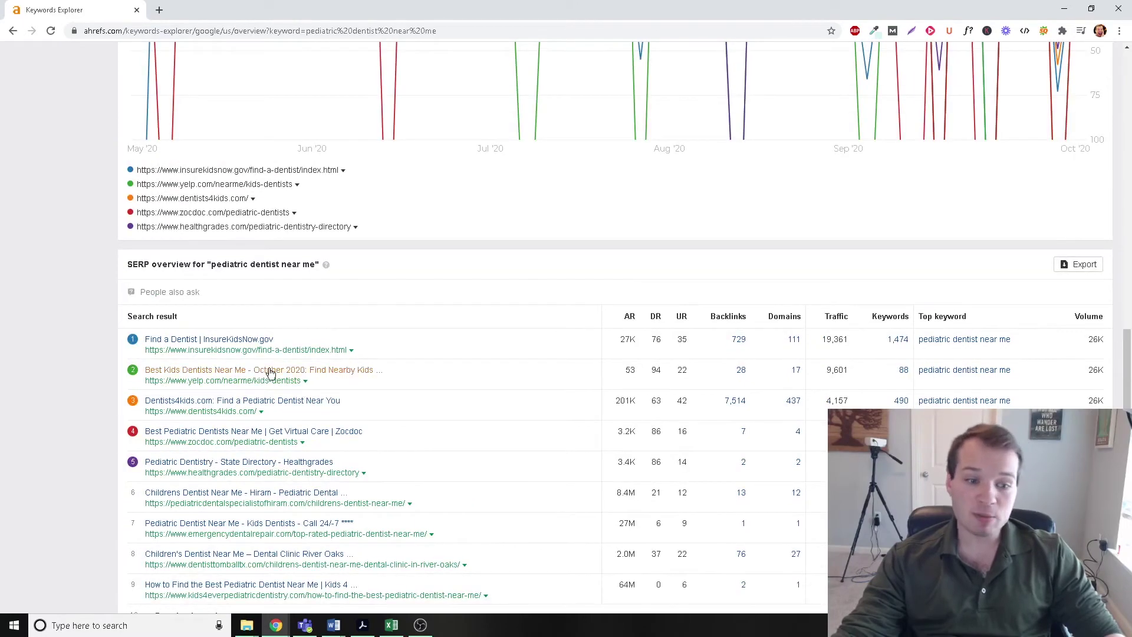
scroll(467, 364, "up", 1)
scroll(465, 366, "up", 10)
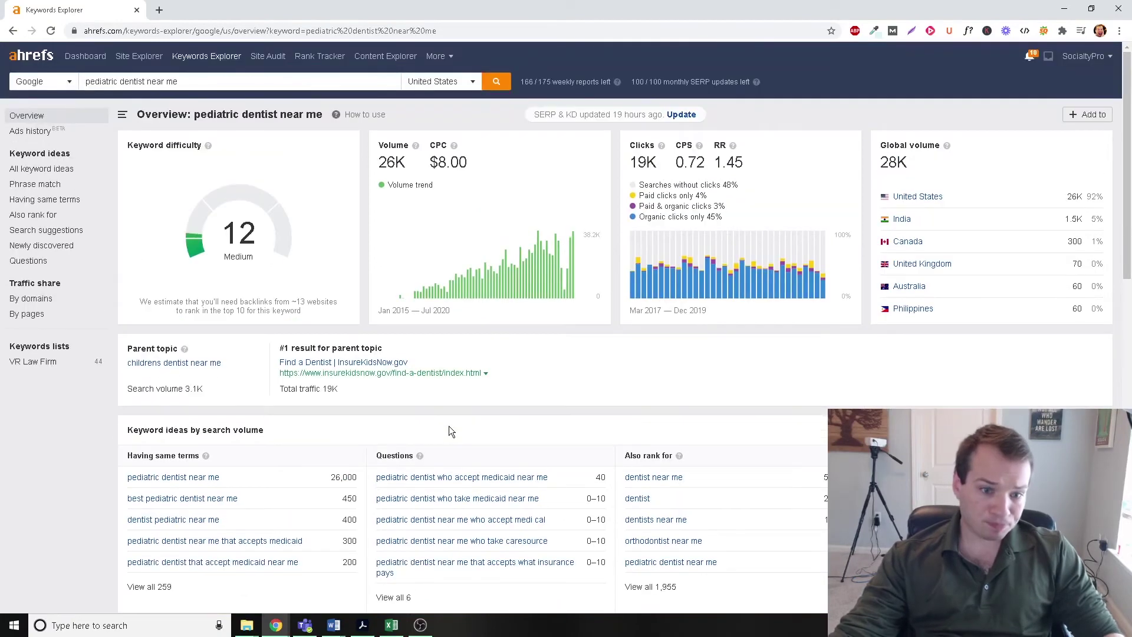
scroll(448, 426, "up", 1)
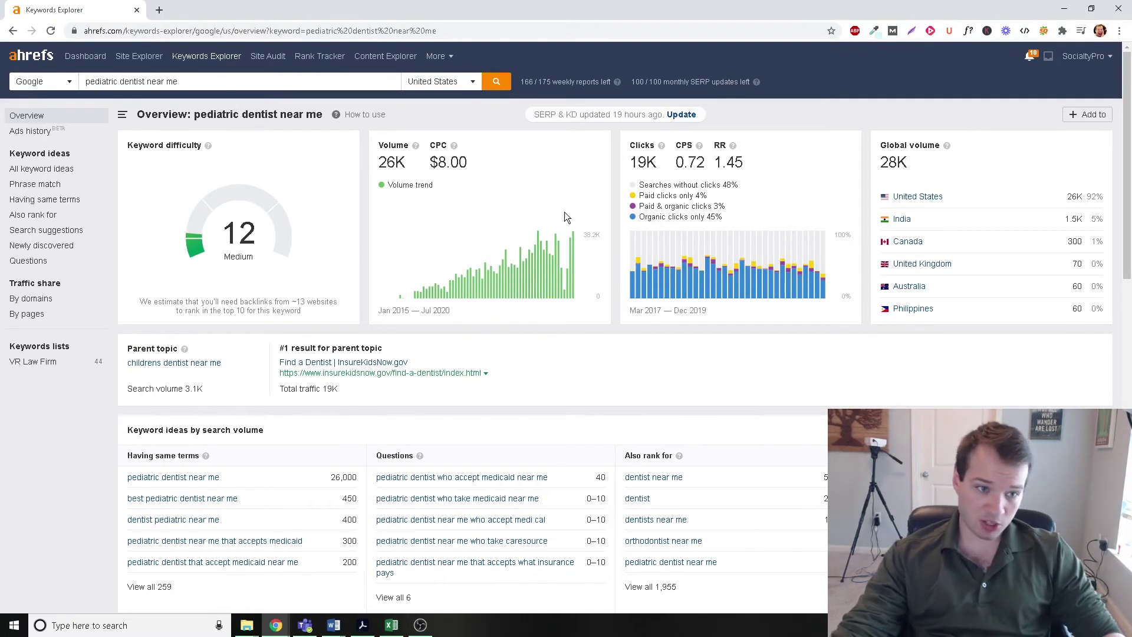
left_click_drag(189, 123, 280, 99)
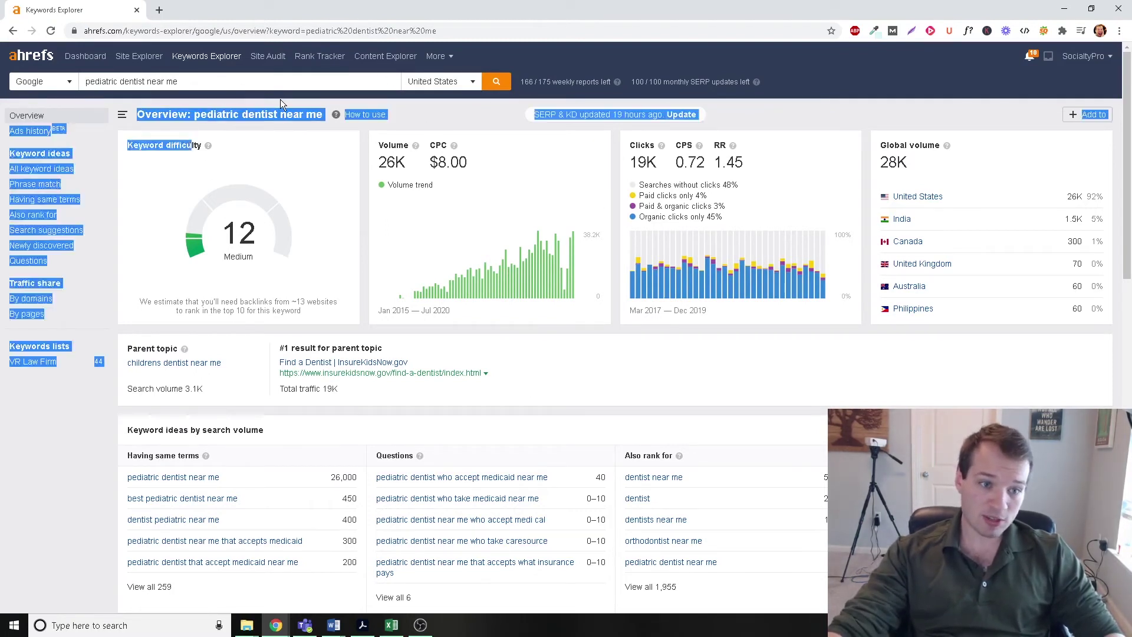
left_click(180, 133)
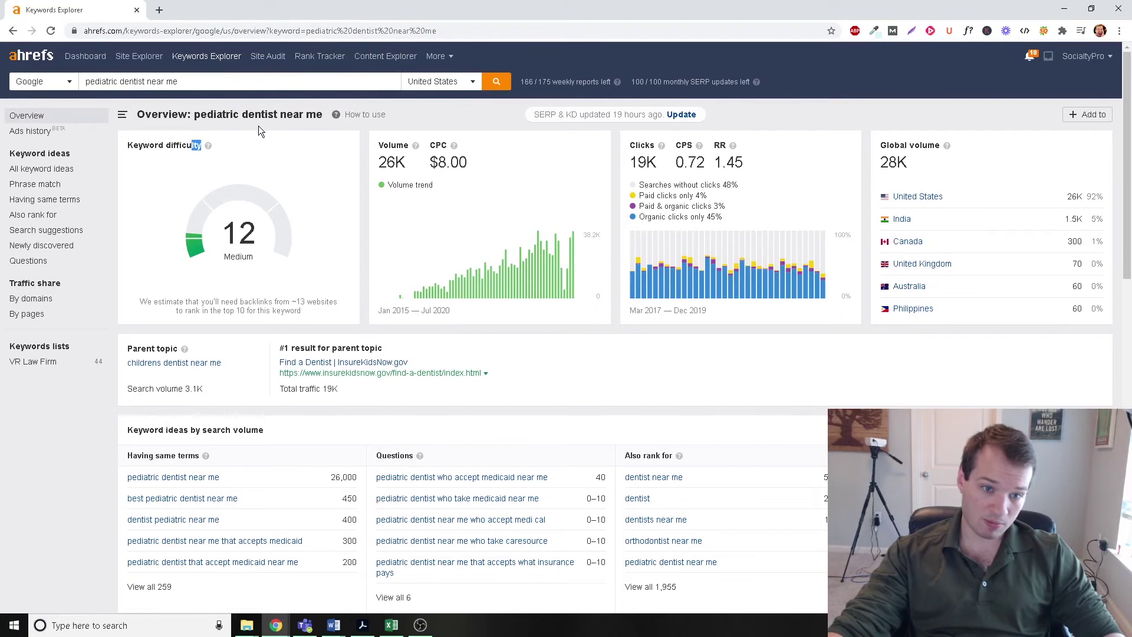
left_click(258, 126)
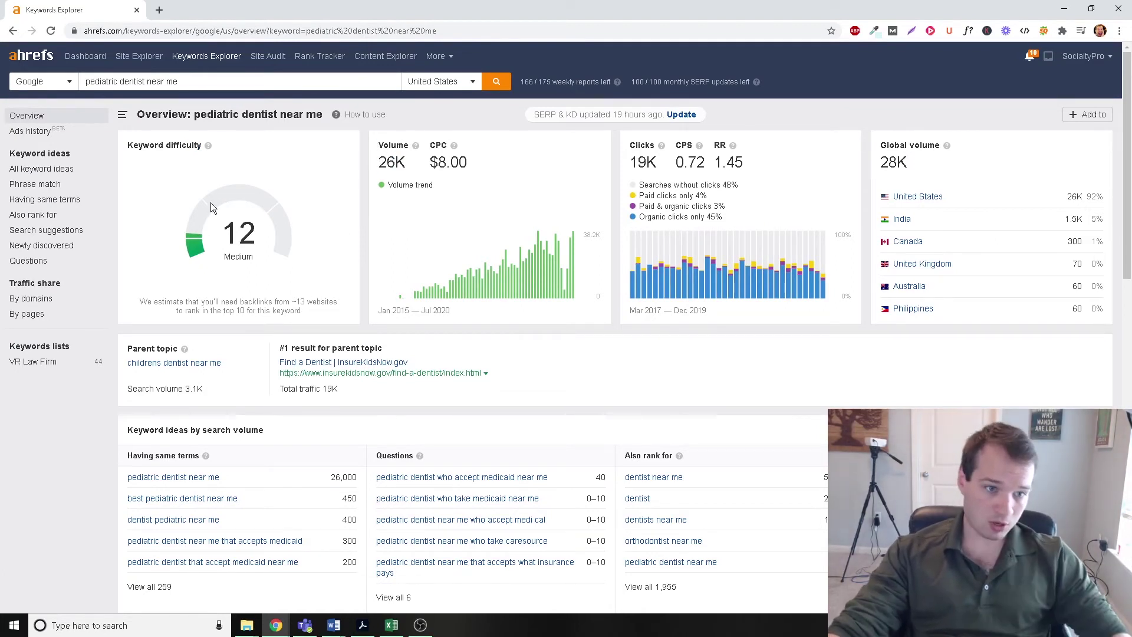
double_click(234, 233)
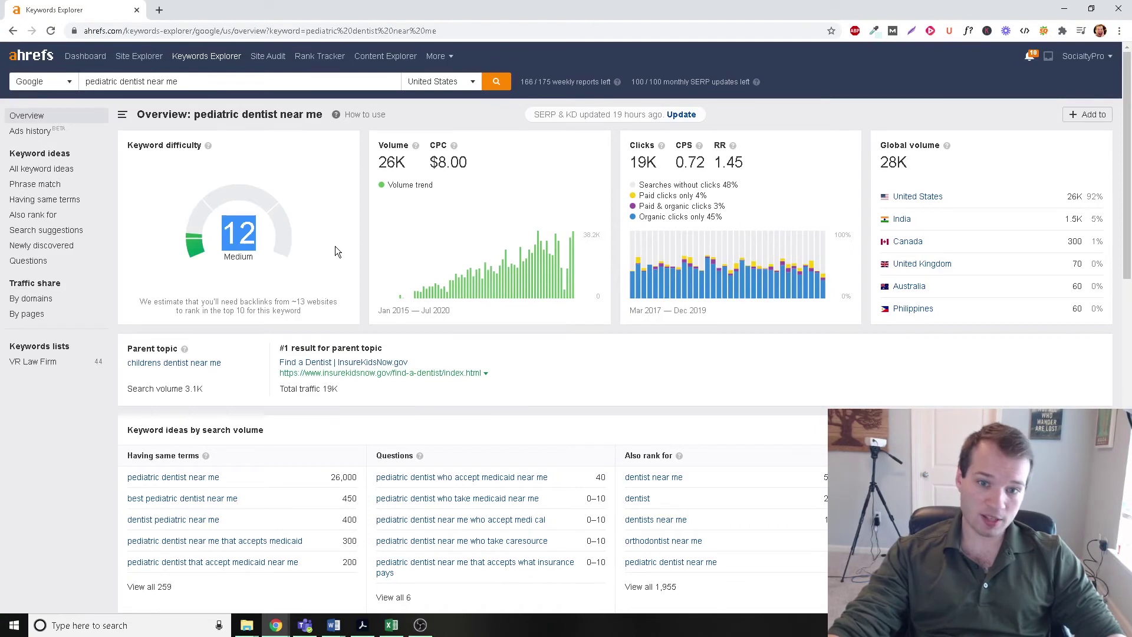
left_click_drag(660, 165, 646, 169)
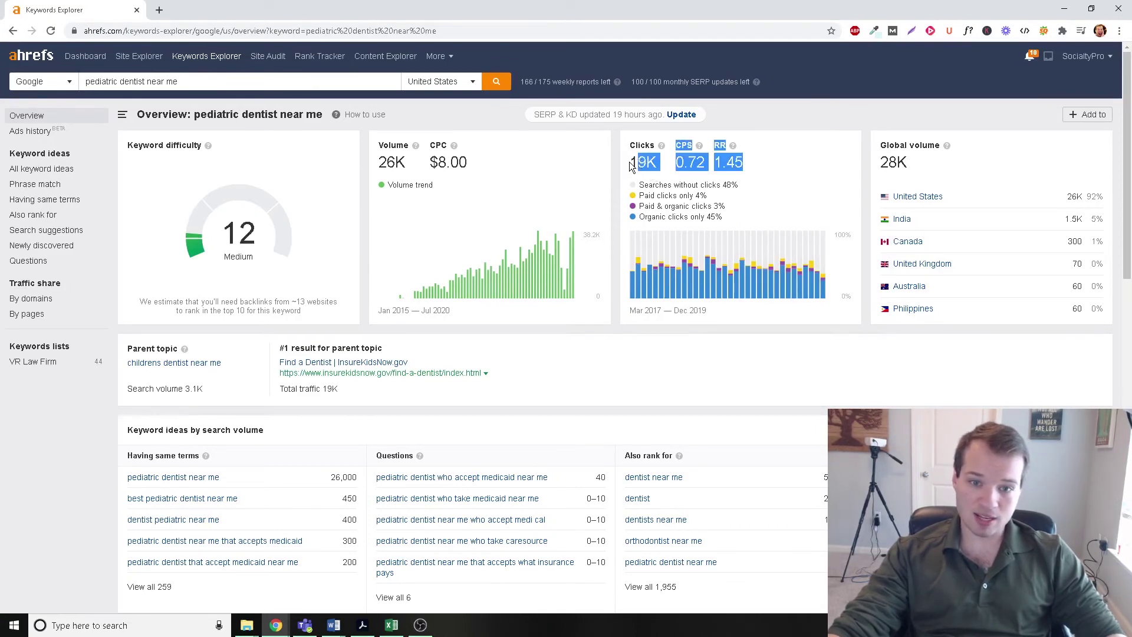
left_click(635, 165)
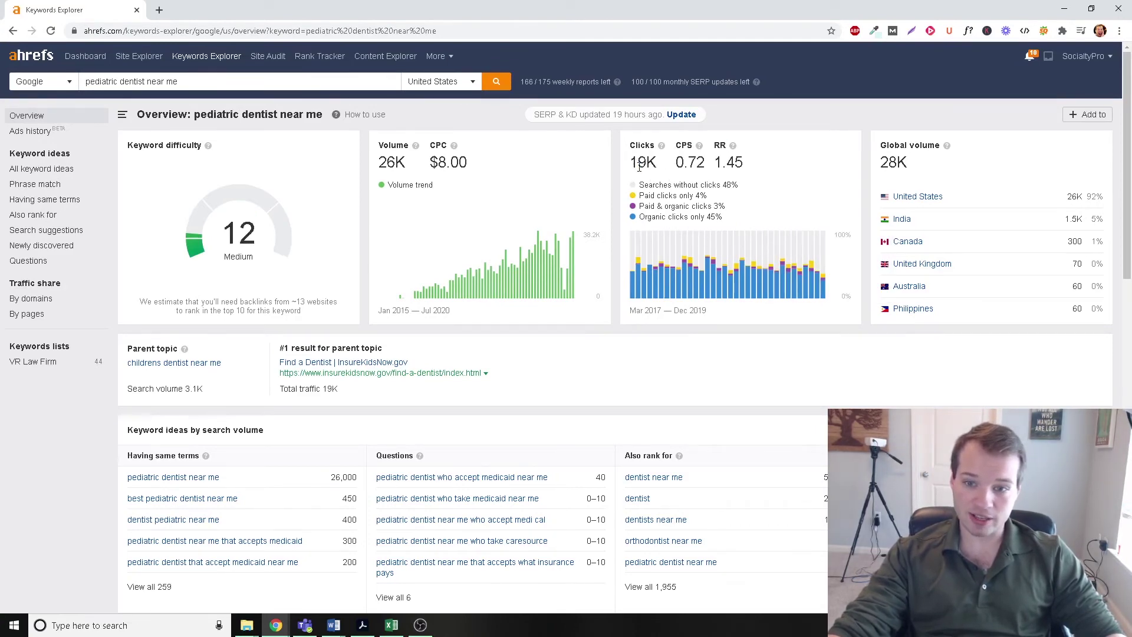
scroll(592, 398, "down", 1)
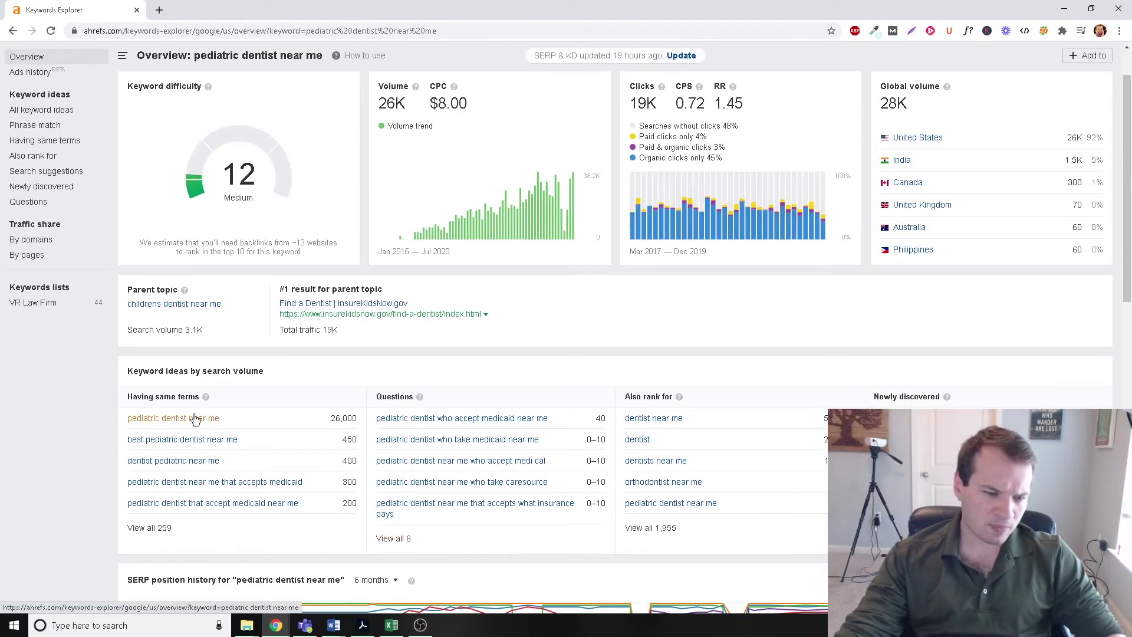
Show all 259 'Having same terms' ideas for 'pediatric dentist near me' and browse the table.
left_click(150, 529)
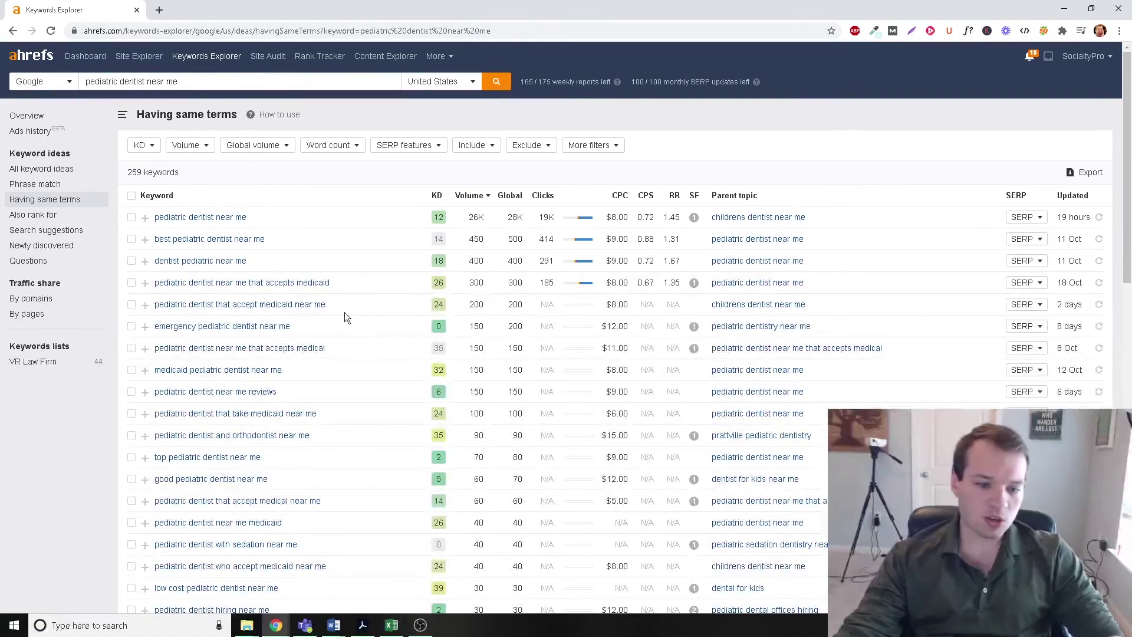
scroll(404, 450, "down", 4)
scroll(392, 269, "up", 5)
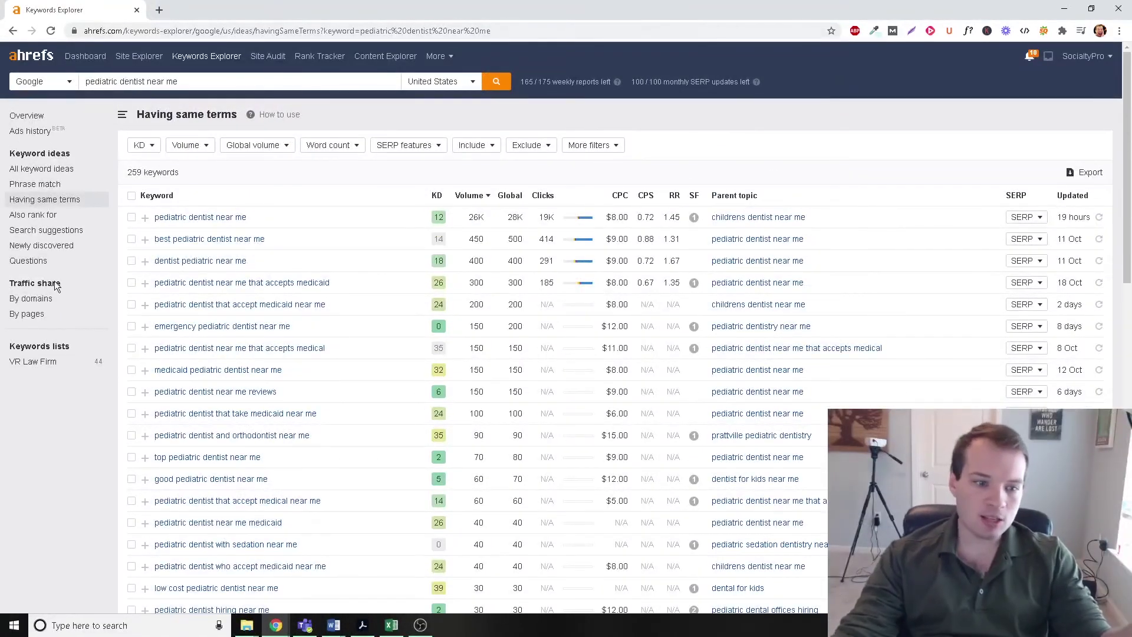
scroll(247, 460, "down", 3)
scroll(264, 507, "down", 6)
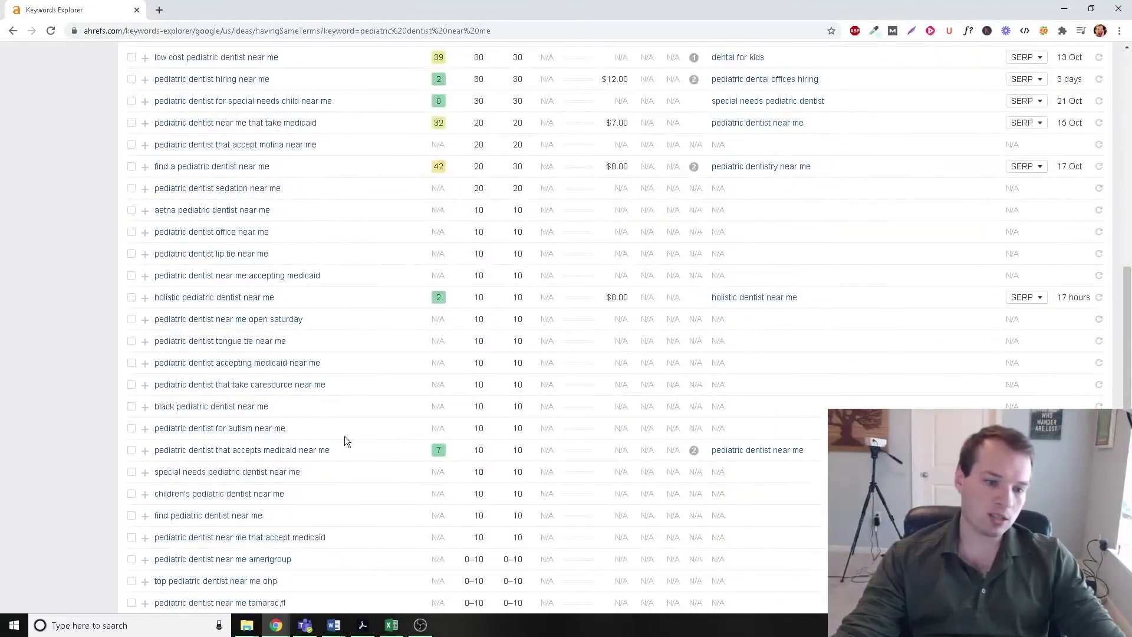
scroll(345, 441, "up", 9)
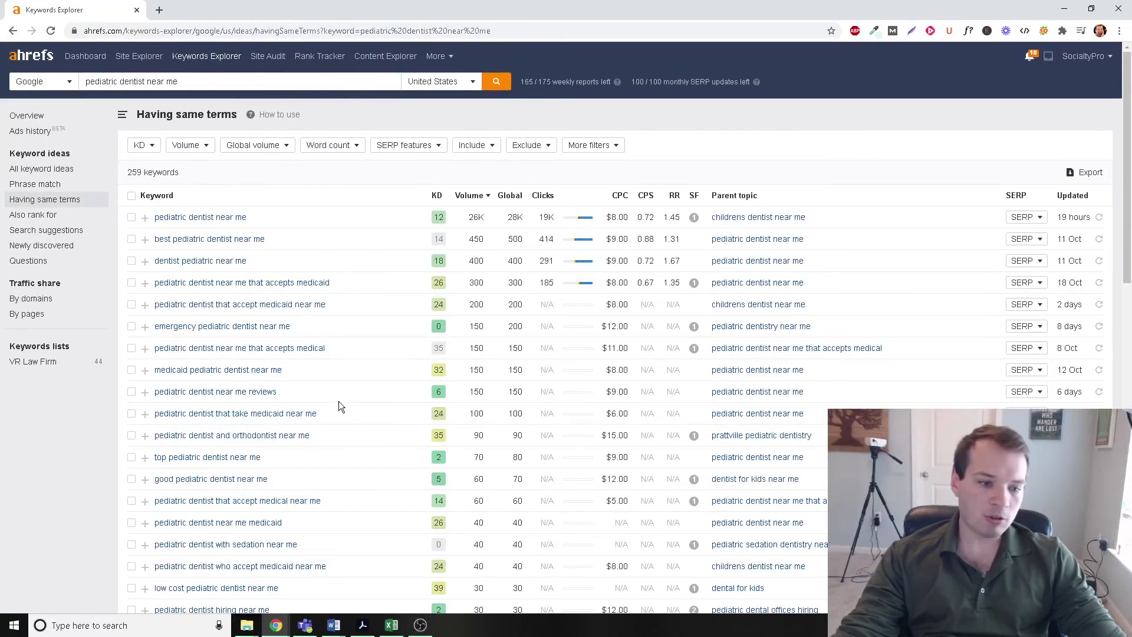
left_click_drag(339, 403, 178, 401)
left_click(416, 175)
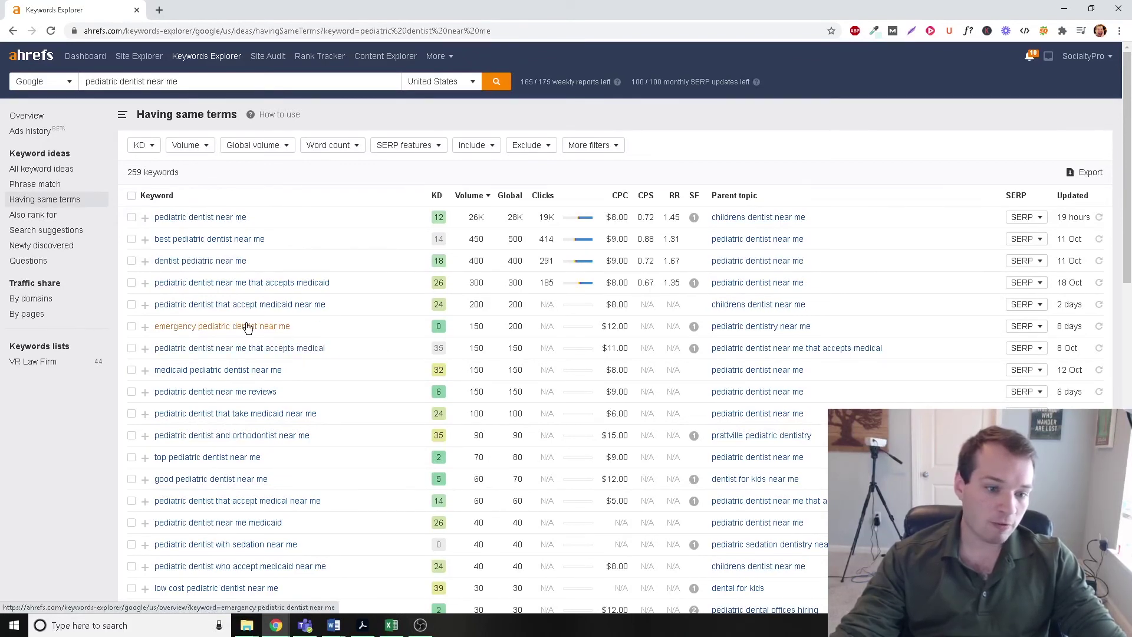
middle_click(377, 331)
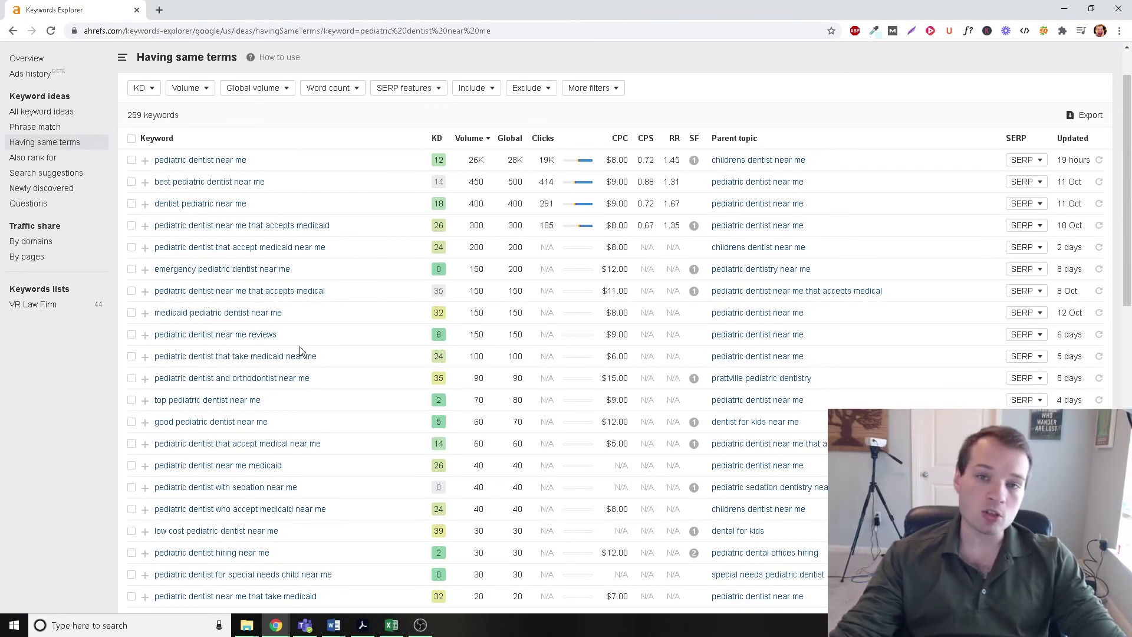
scroll(321, 284, "down", 3)
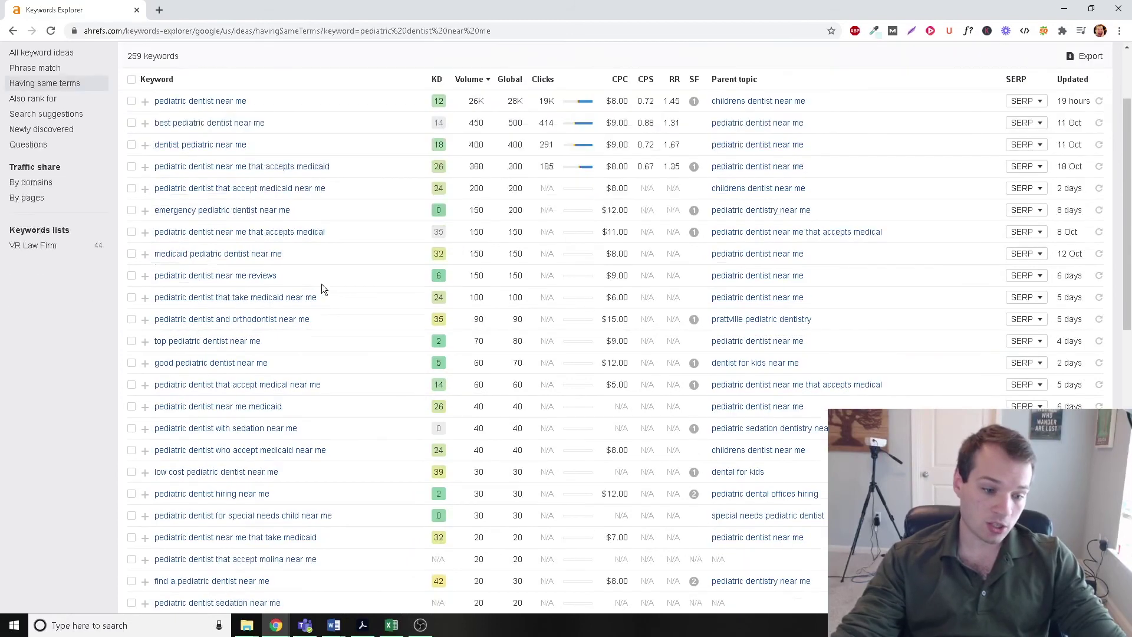
scroll(494, 257, "up", 4)
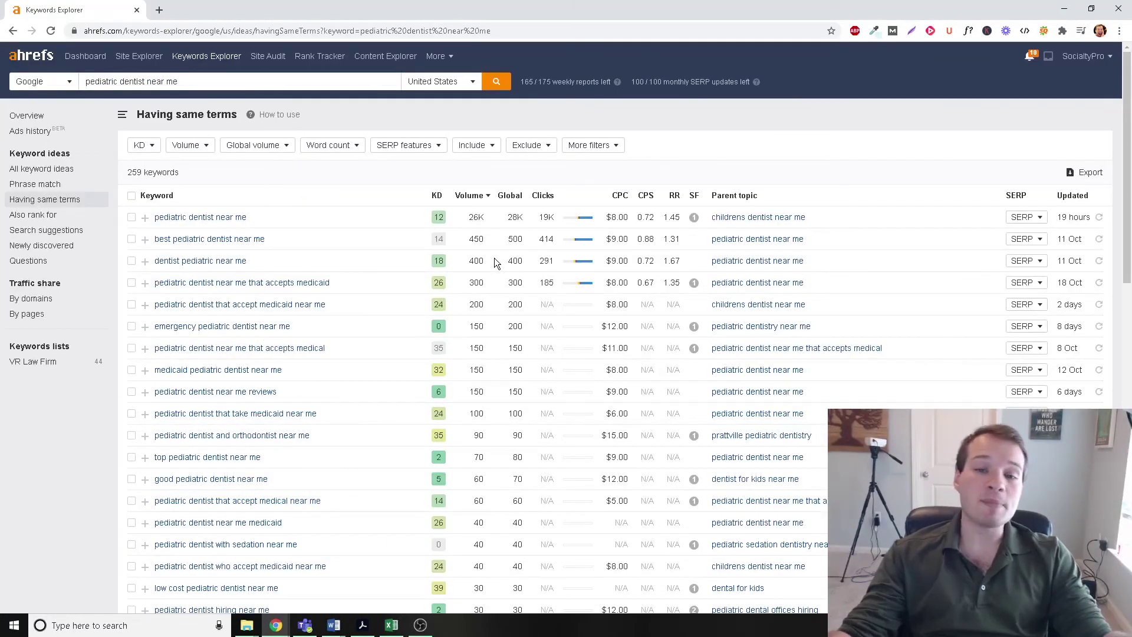